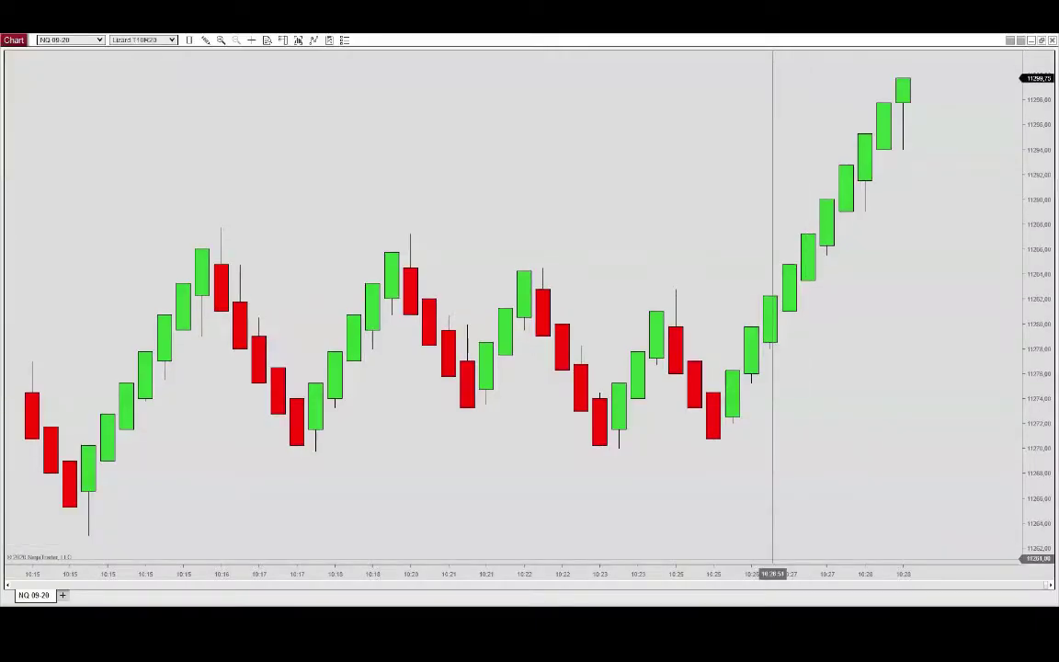
# Drag the price axis down so the NQ 09-20 Renko candles look shorter.
pyautogui.moveTo(1040, 134); pyautogui.dragTo(1040, 196)
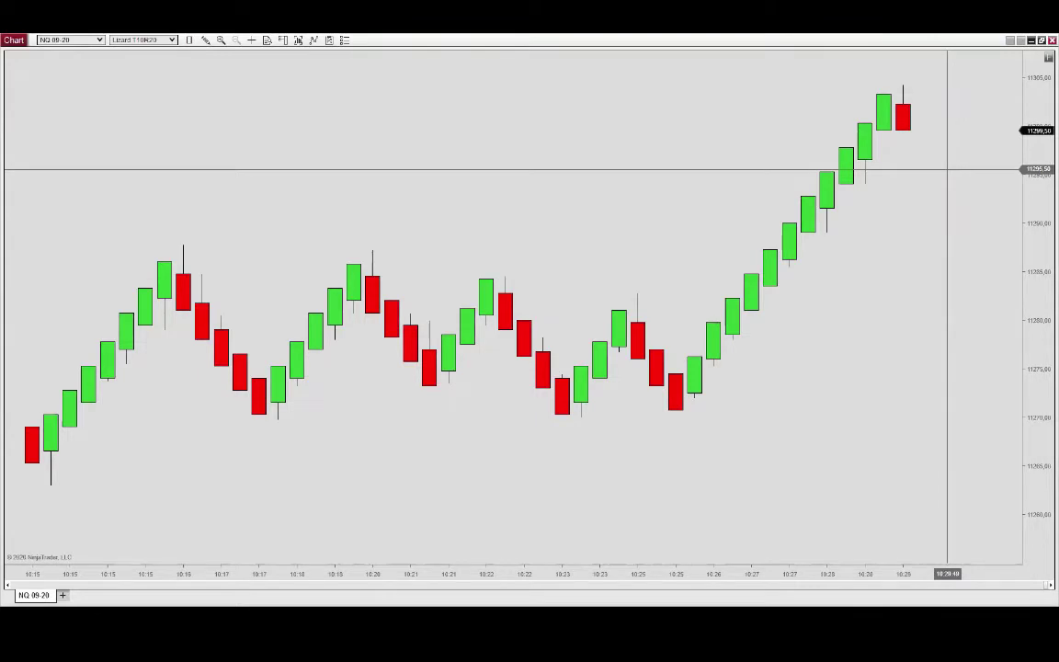
# Add SiBloodHound v1.4.27 and LT_Renko_Tools, with Reversal signals enabled, to the chart.
pyautogui.rightClick(508, 149)
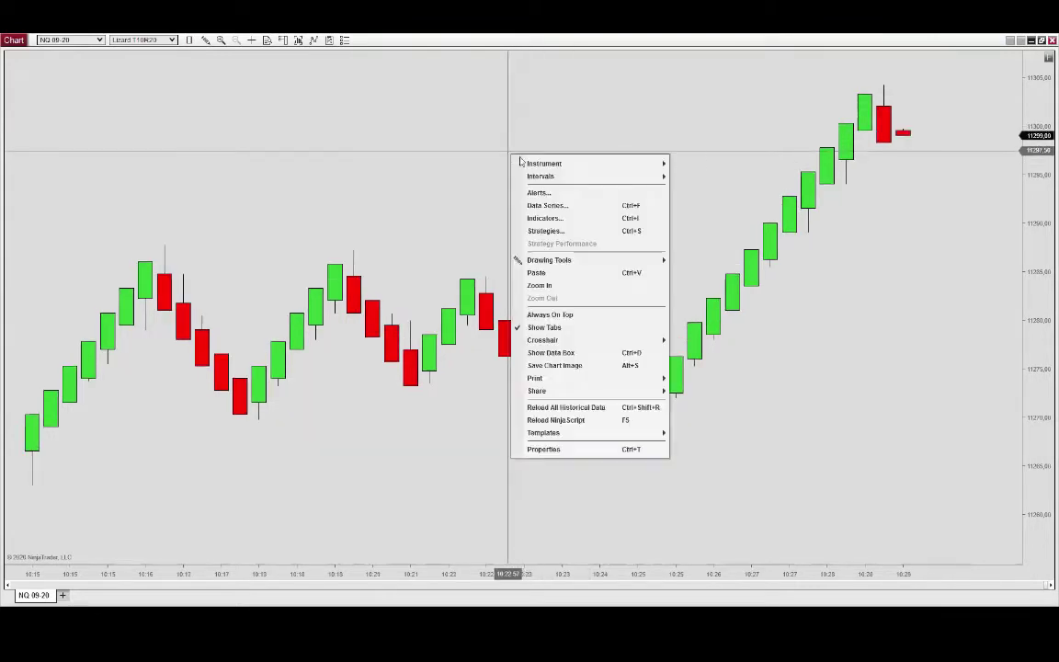
pyautogui.click(552, 218)
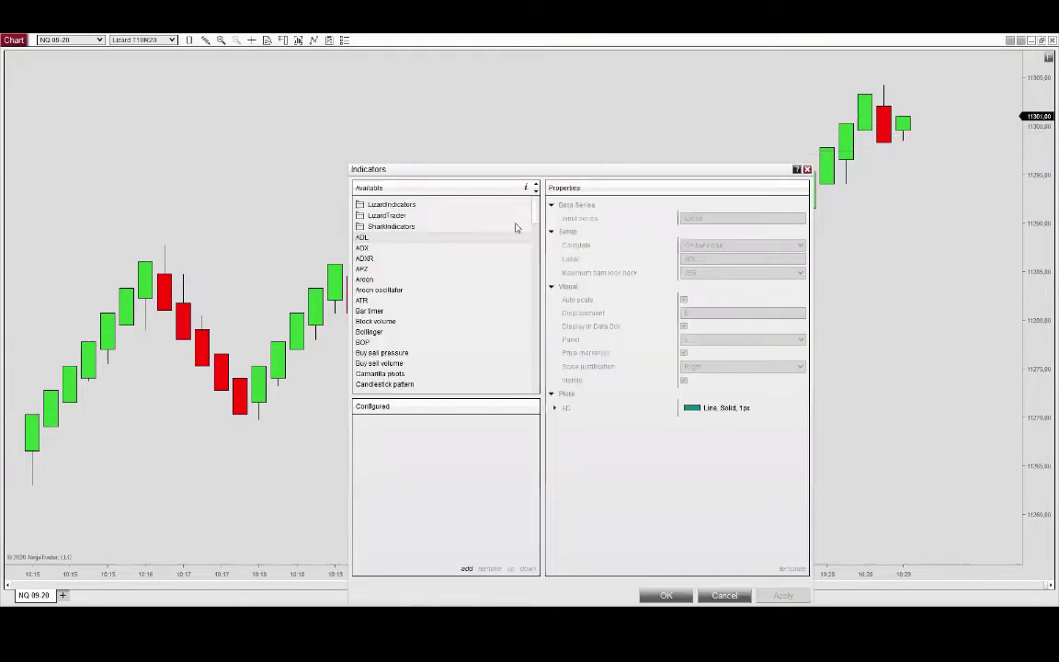
pyautogui.click(404, 226)
pyautogui.doubleClick(400, 249)
pyautogui.scroll(-1, 421, 338)
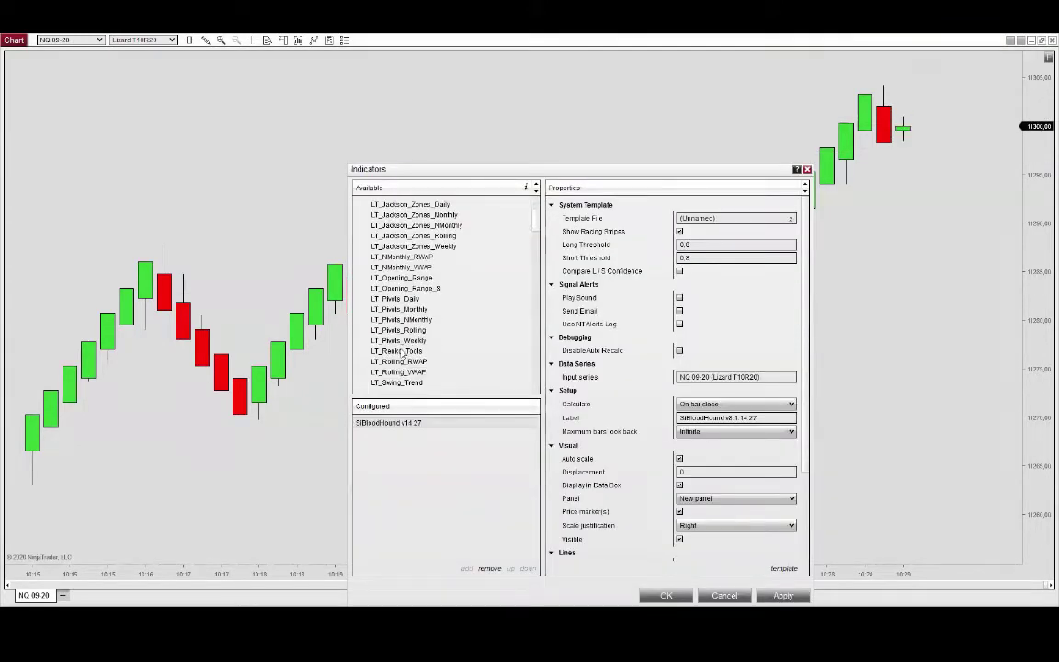
pyautogui.click(400, 351)
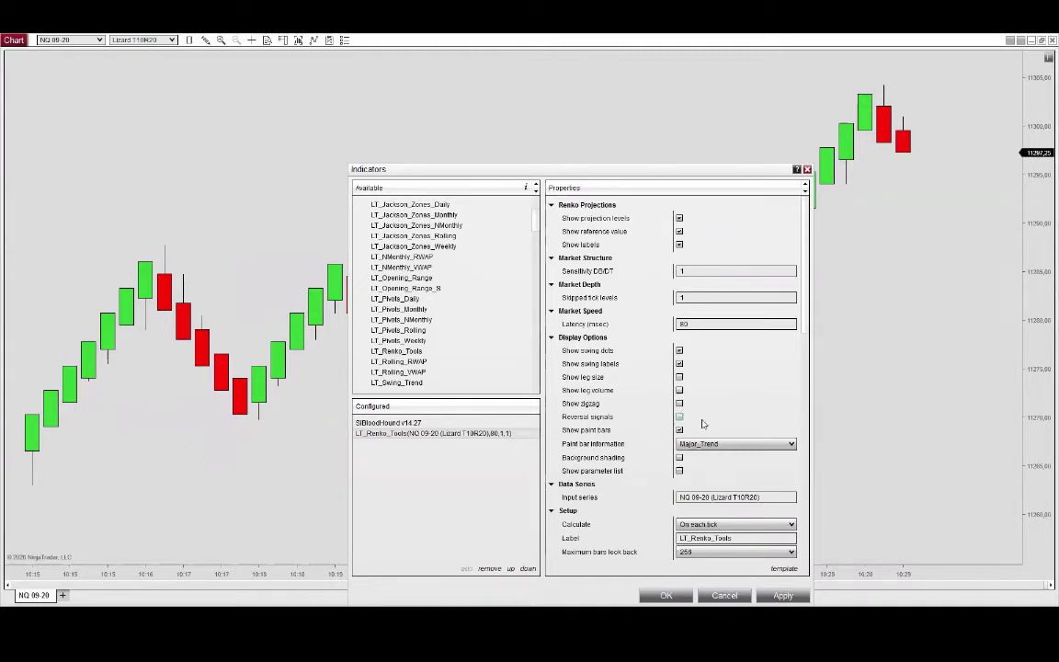
pyautogui.click(679, 416)
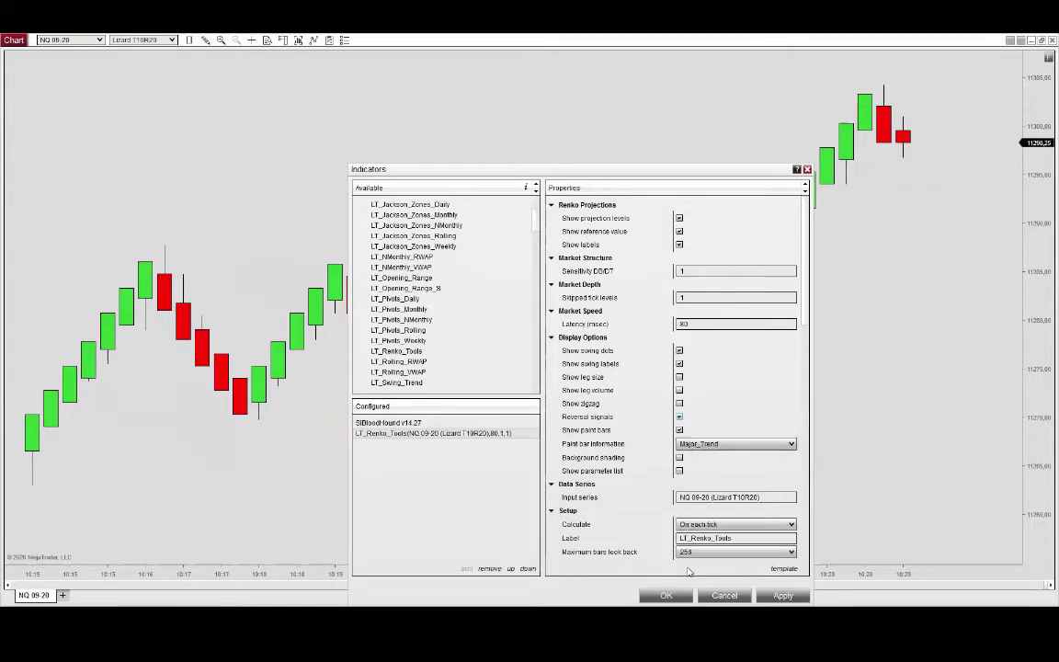
pyautogui.click(666, 595)
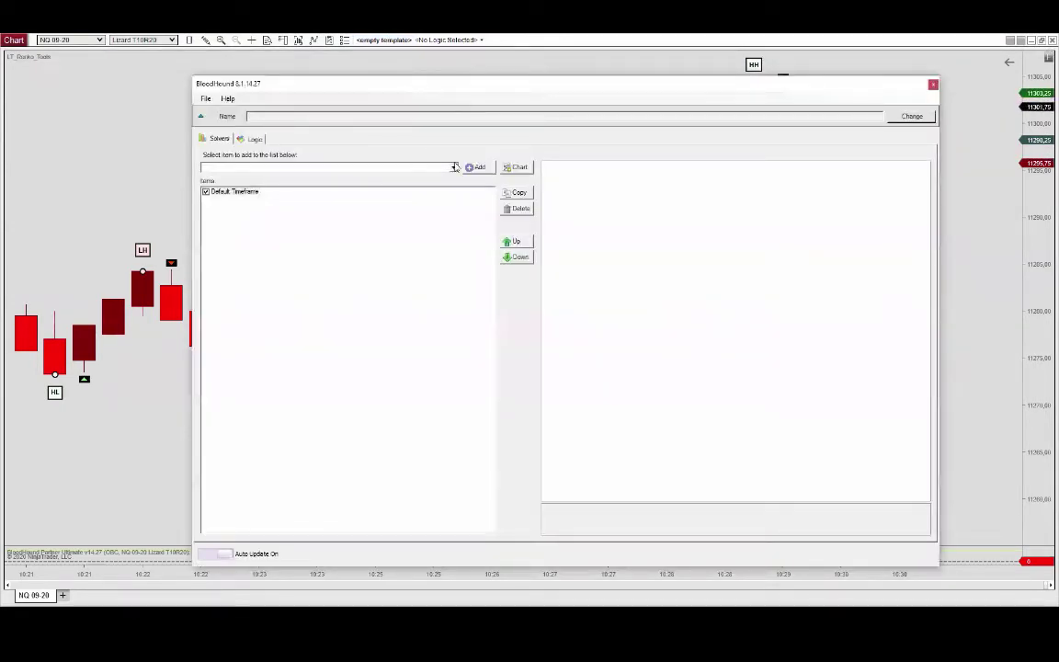
# Add an Indicator Comparison solver named 'Reversal Bar Signal'.
pyautogui.click(412, 166)
pyautogui.click(416, 202)
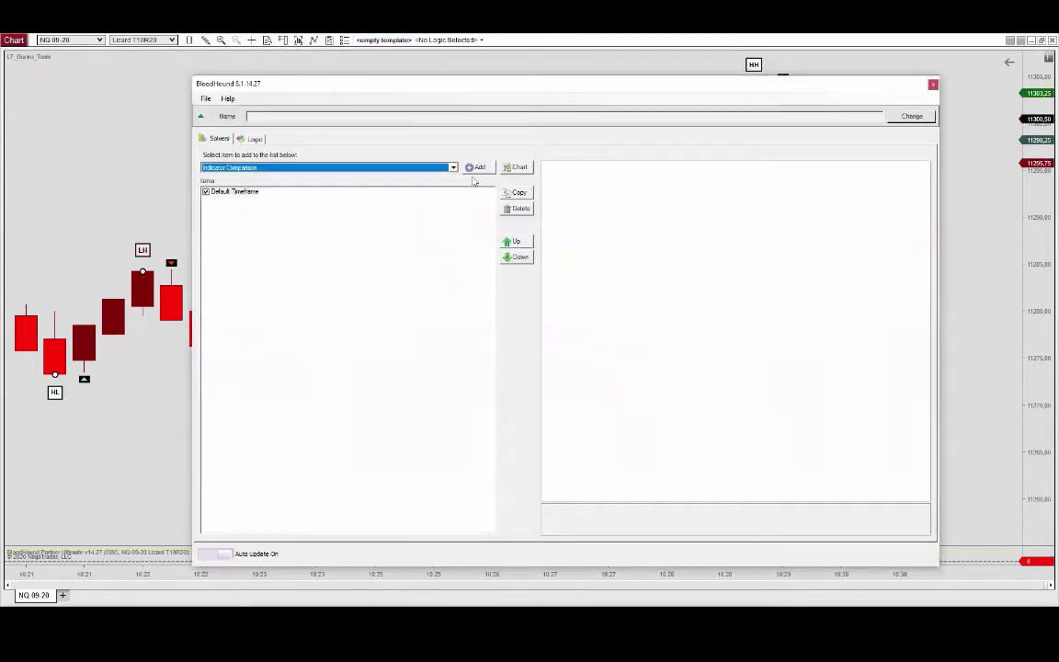
pyautogui.click(475, 167)
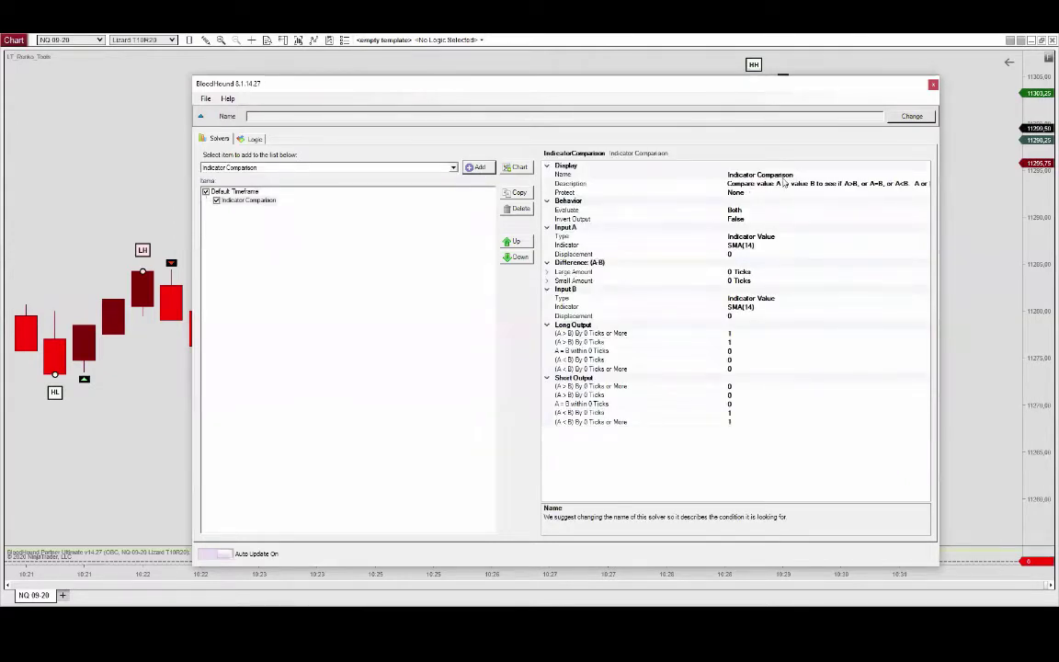
pyautogui.click(726, 174)
pyautogui.write('Reversal')
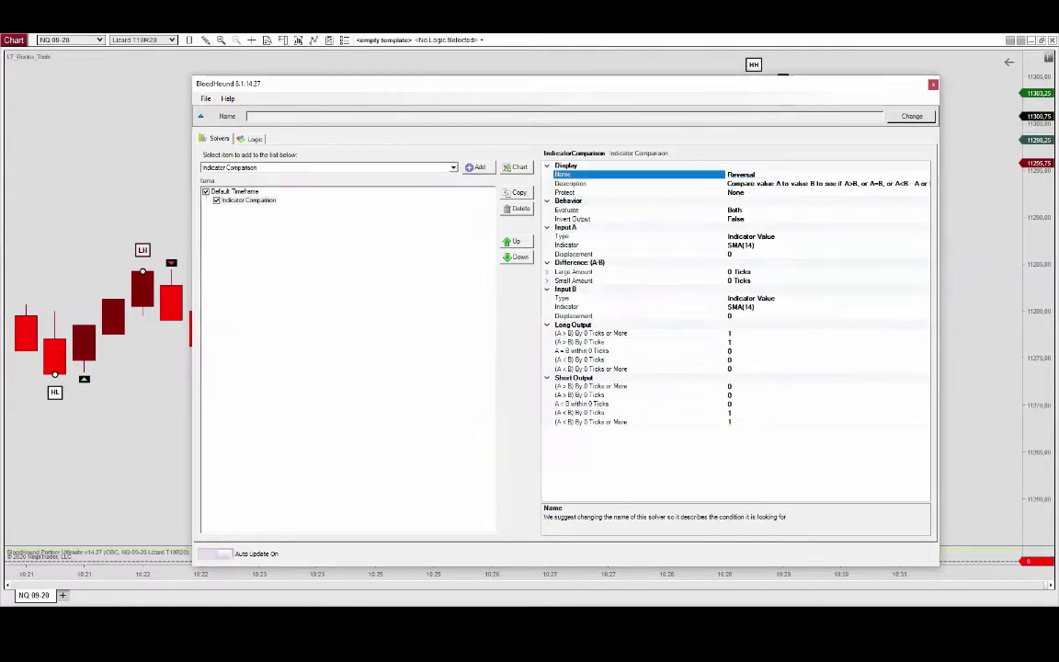
pyautogui.write(' Bar S')
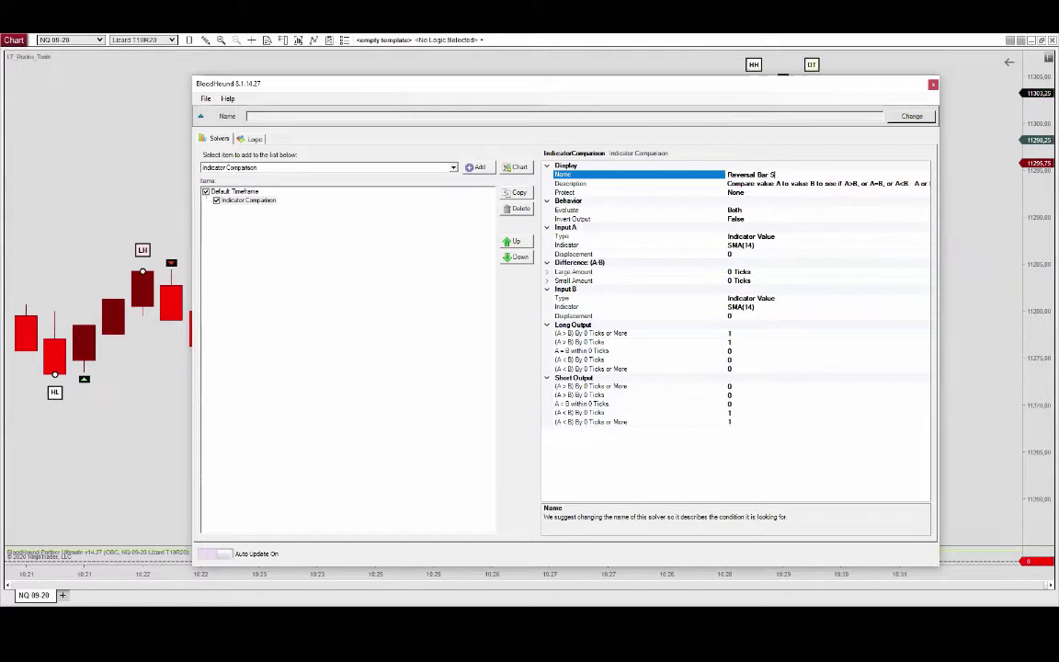
pyautogui.write('ignal')
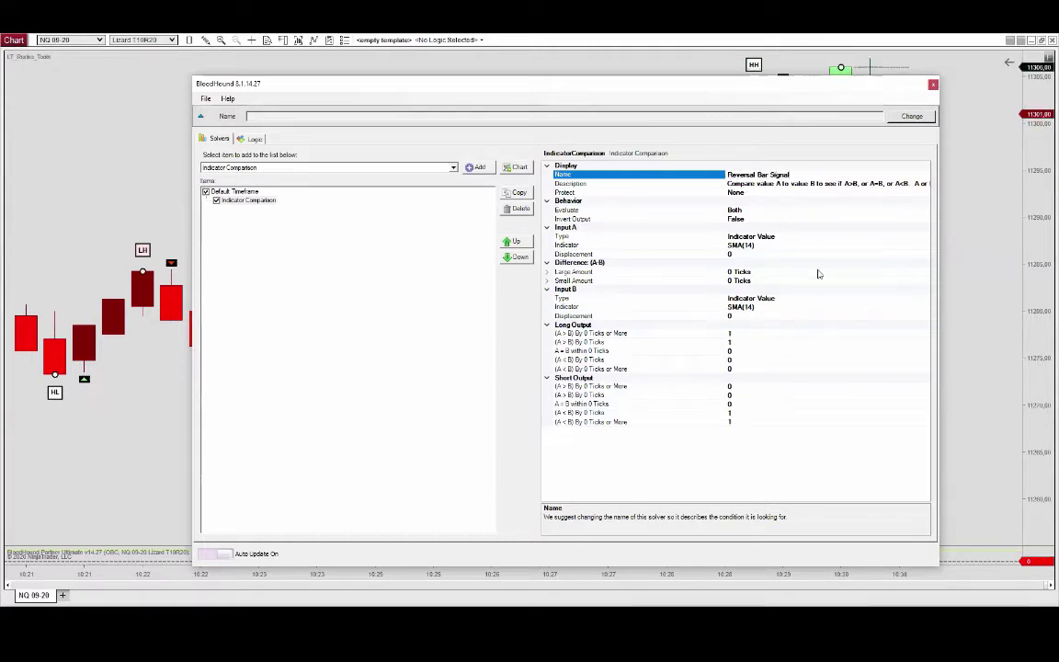
# Set Input A to LT_Renko_Tools, using BullishSignal for long and BearishSignal for short.
pyautogui.click(861, 245)
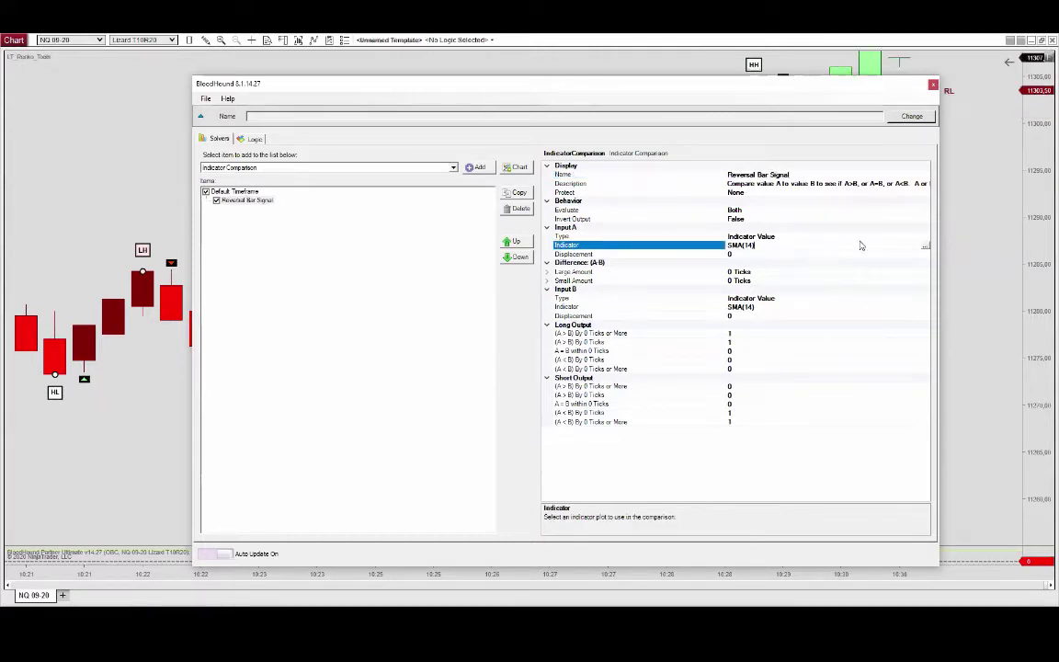
pyautogui.click(925, 246)
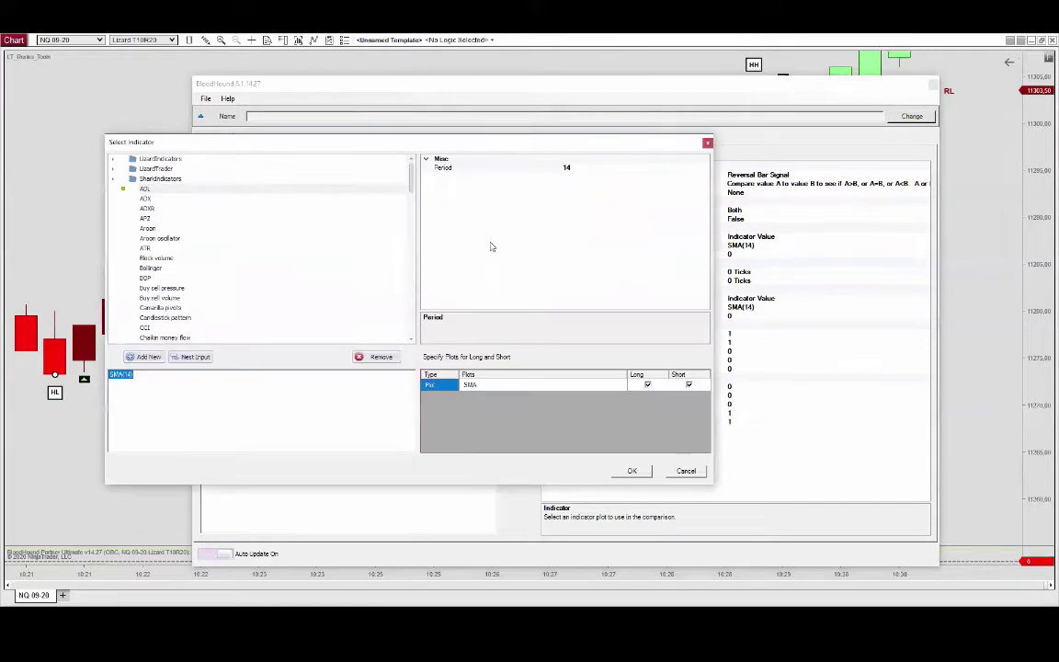
pyautogui.doubleClick(156, 169)
pyautogui.scroll(-6, 208, 239)
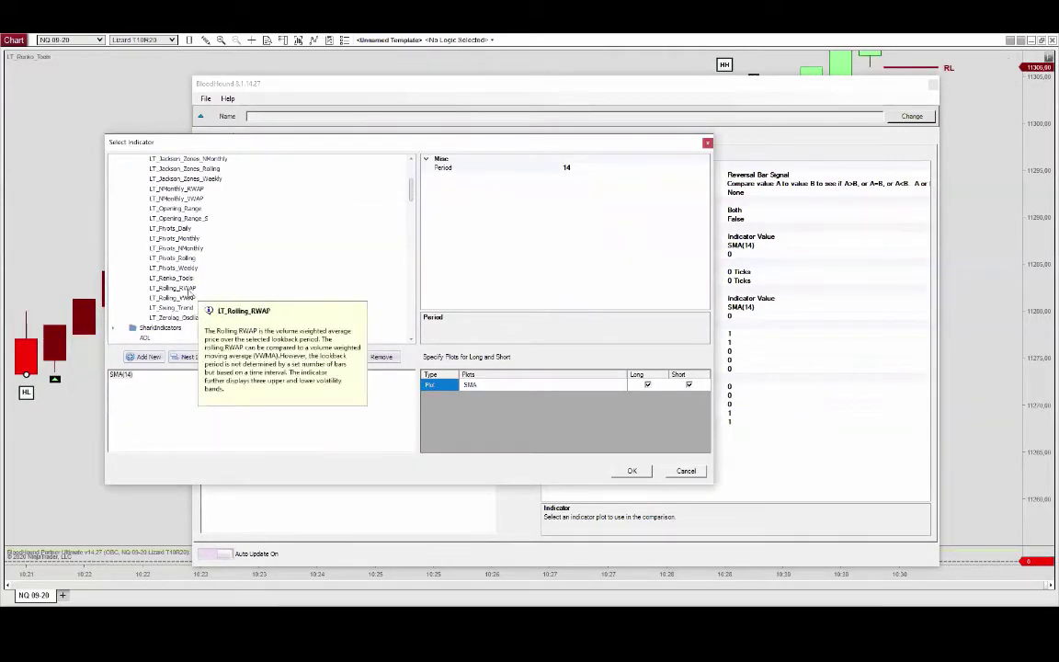
pyautogui.click(173, 277)
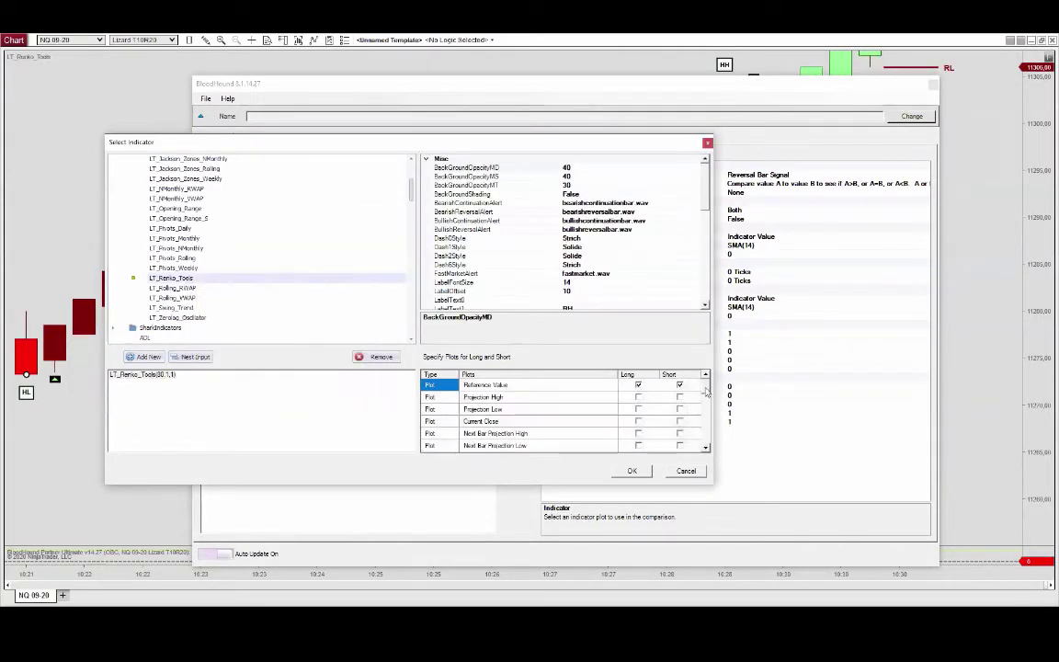
pyautogui.scroll(-10, 497, 432)
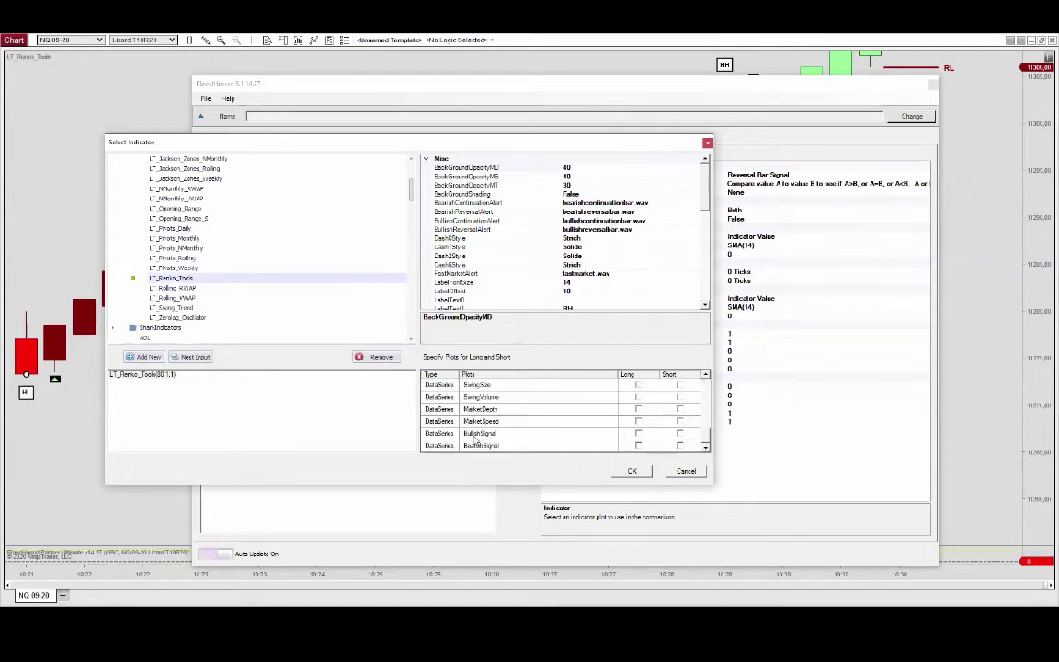
pyautogui.click(641, 434)
pyautogui.click(639, 433)
pyautogui.click(679, 445)
pyautogui.click(679, 445)
pyautogui.click(631, 471)
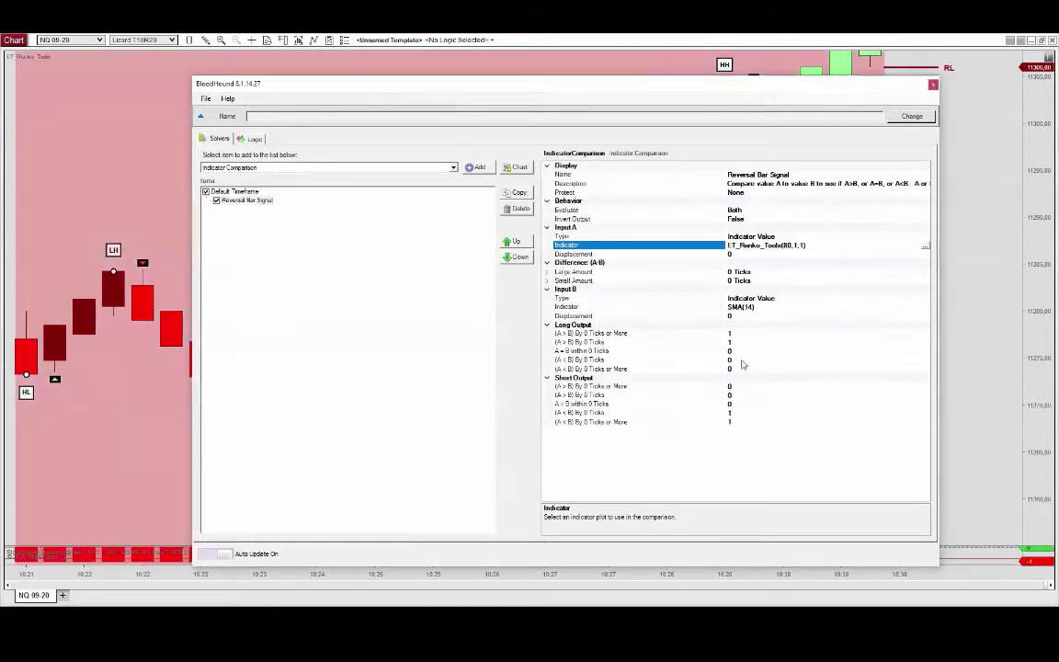
# Make Input B a Fixed Value; set short outputs to 0 for A < B and 1 for A > B.
pyautogui.click(845, 297)
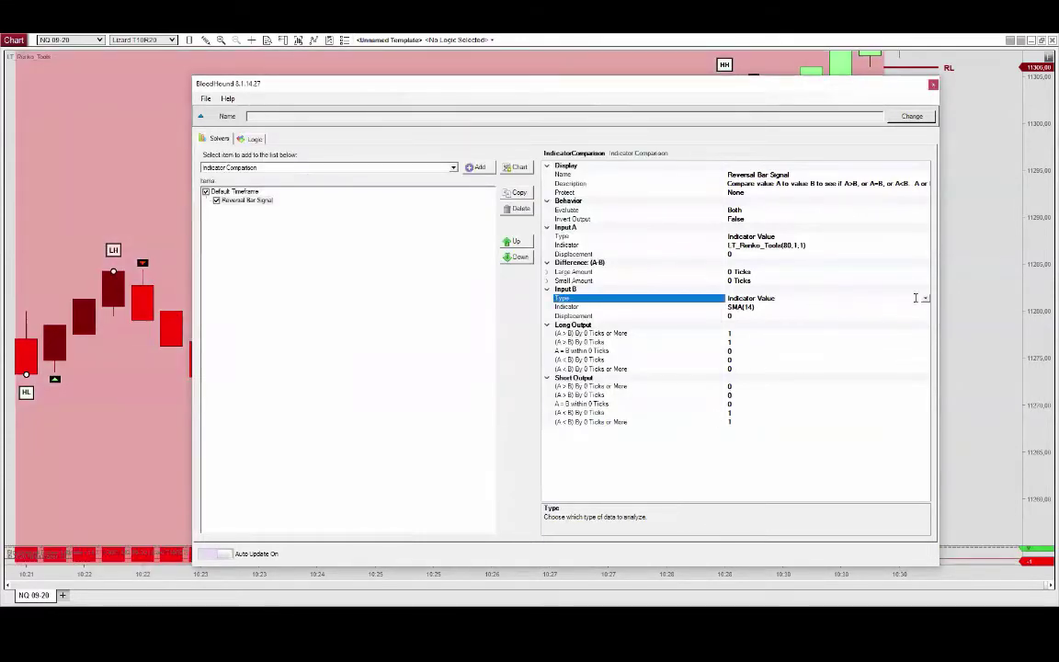
pyautogui.click(925, 298)
pyautogui.click(815, 314)
pyautogui.click(779, 403)
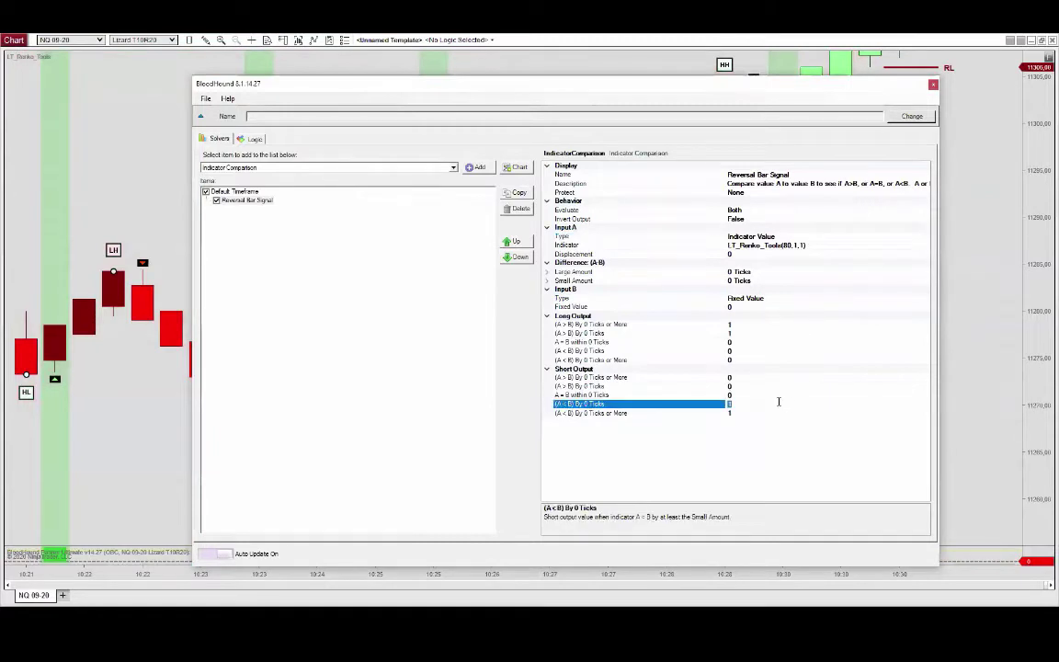
pyautogui.doubleClick(763, 414)
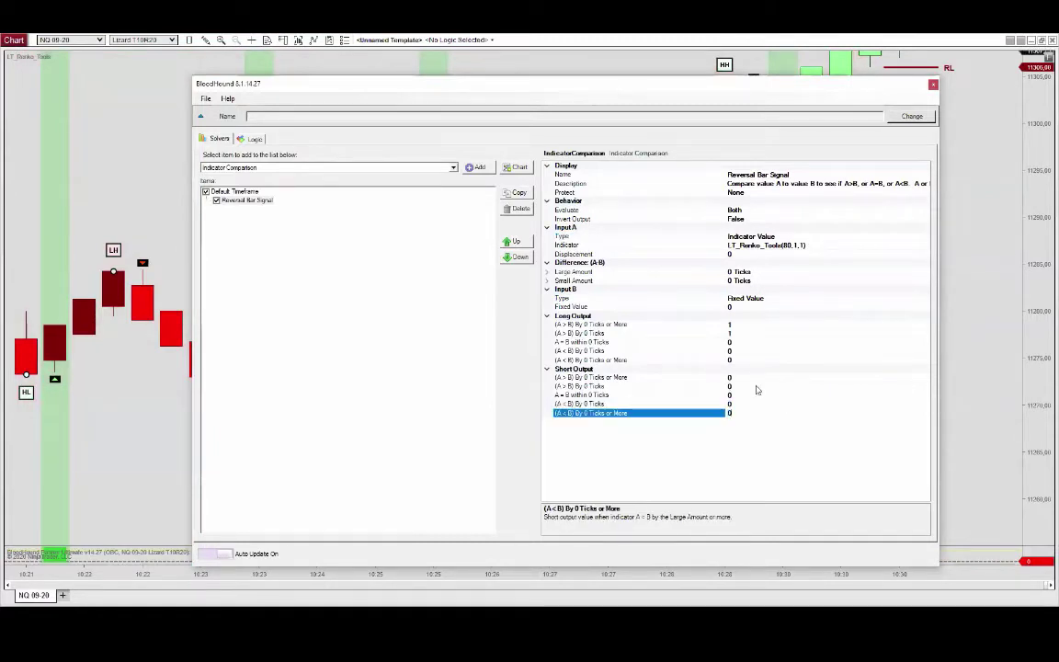
pyautogui.doubleClick(752, 377)
pyautogui.doubleClick(752, 386)
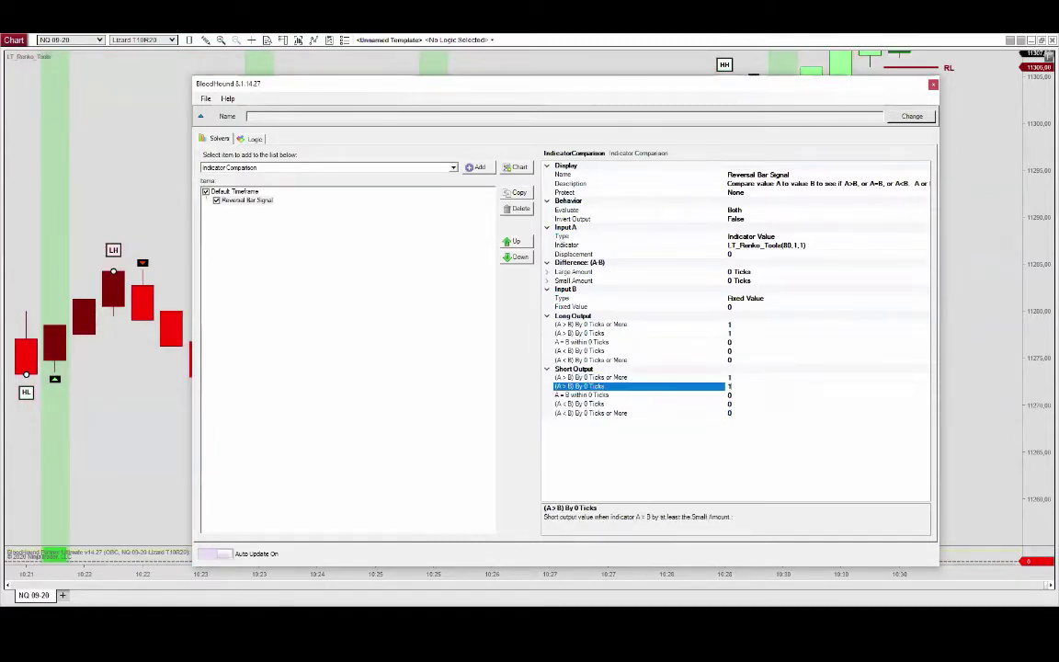
pyautogui.click(397, 422)
# Create a new logic graph with the Reversal Bar Signal node, then check the chart with top bars fitted.
pyautogui.click(254, 138)
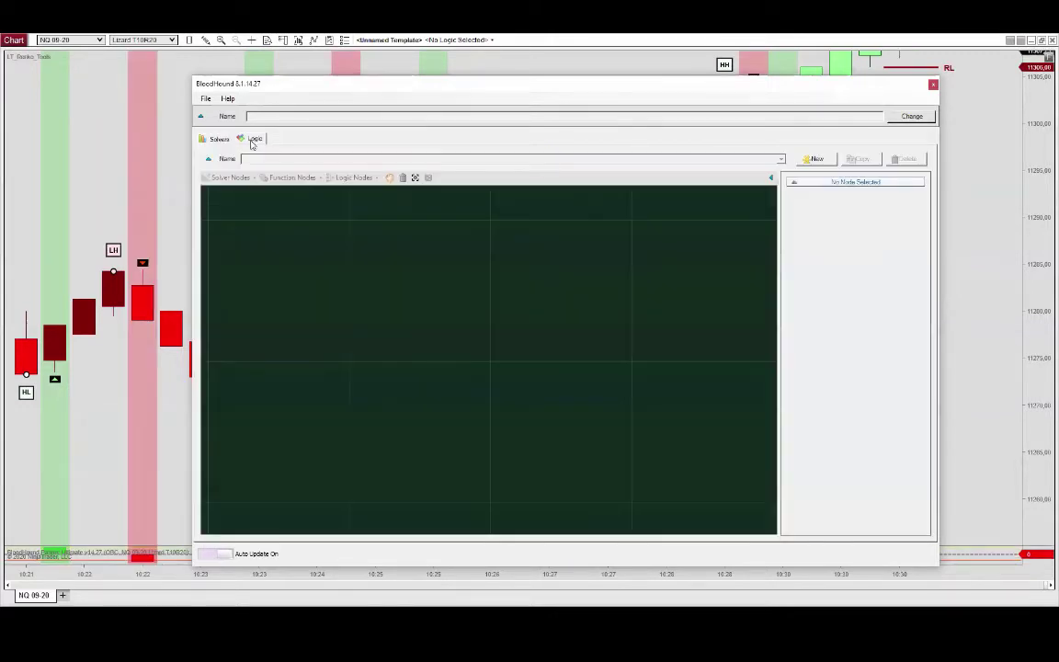
pyautogui.click(815, 160)
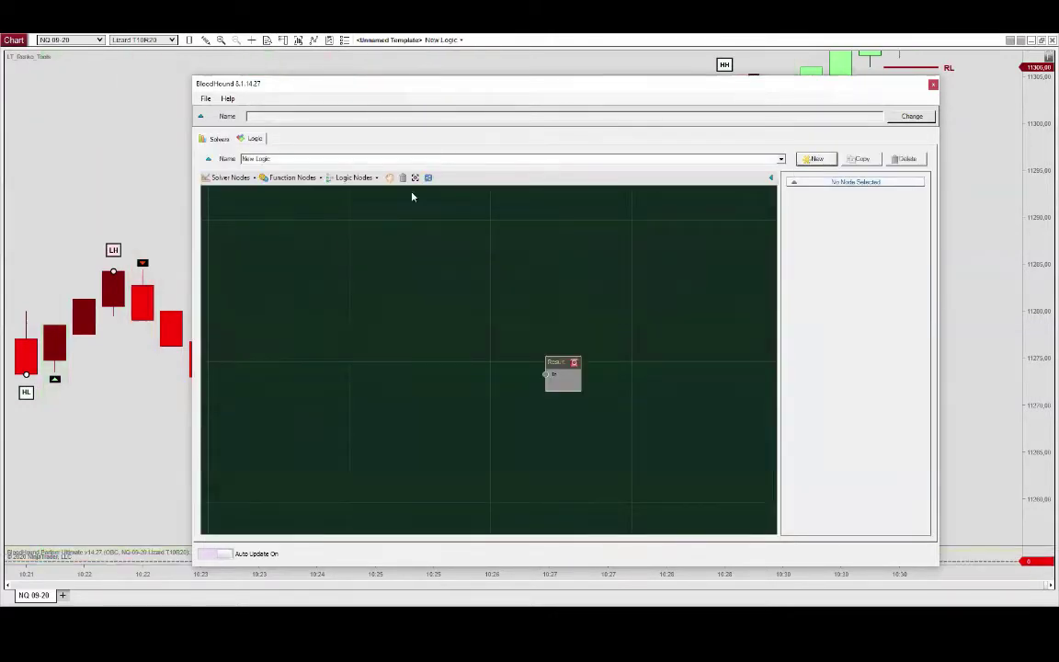
pyautogui.click(226, 177)
pyautogui.moveTo(244, 191)
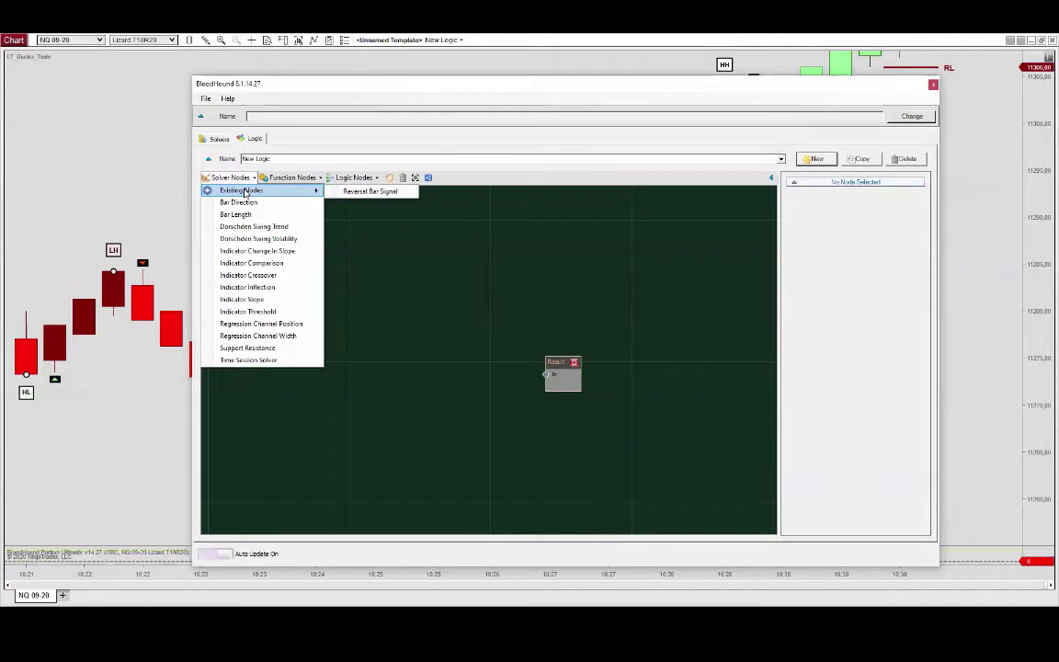
pyautogui.click(366, 191)
pyautogui.moveTo(504, 366); pyautogui.dragTo(548, 374)
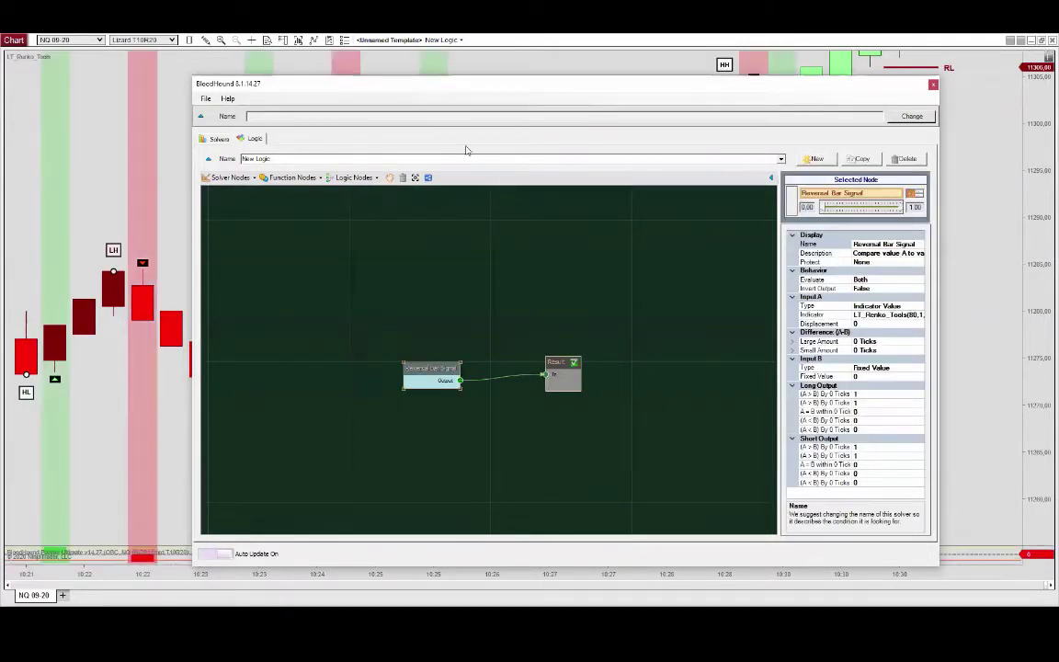
pyautogui.click(469, 68)
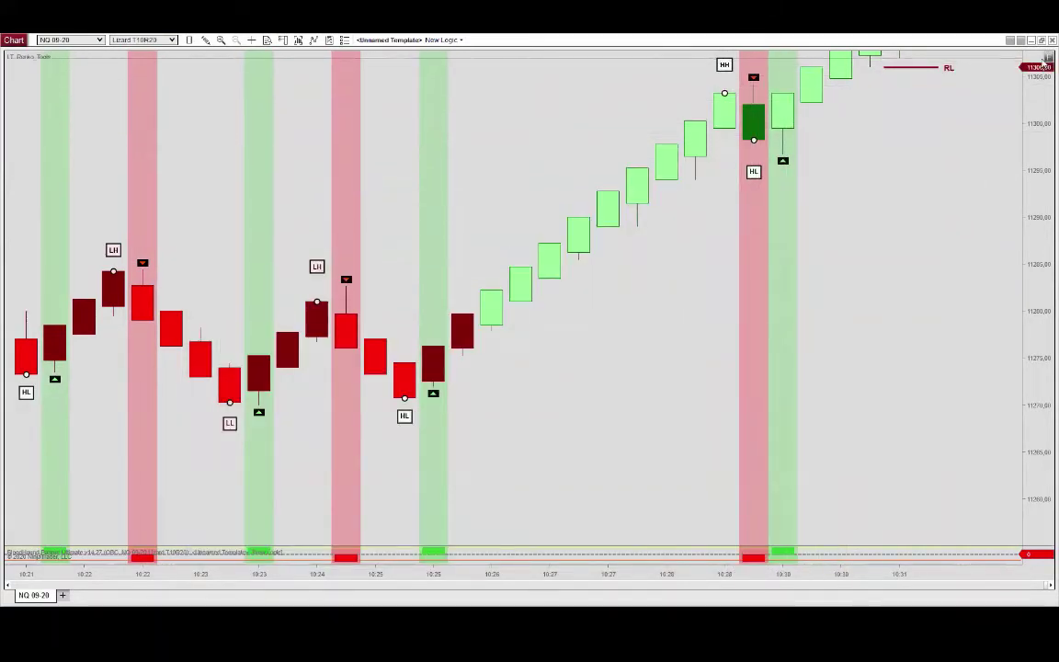
pyautogui.click(1047, 58)
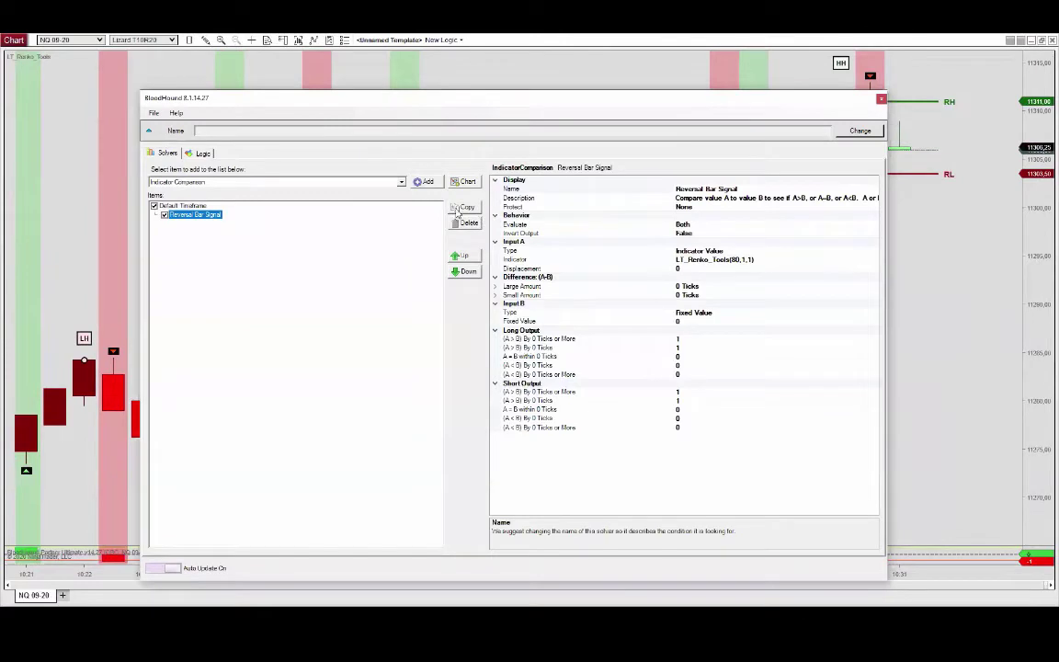
# Duplicate the Reversal Bar Signal solver and rename the copy 'Major T'.
pyautogui.click(466, 207)
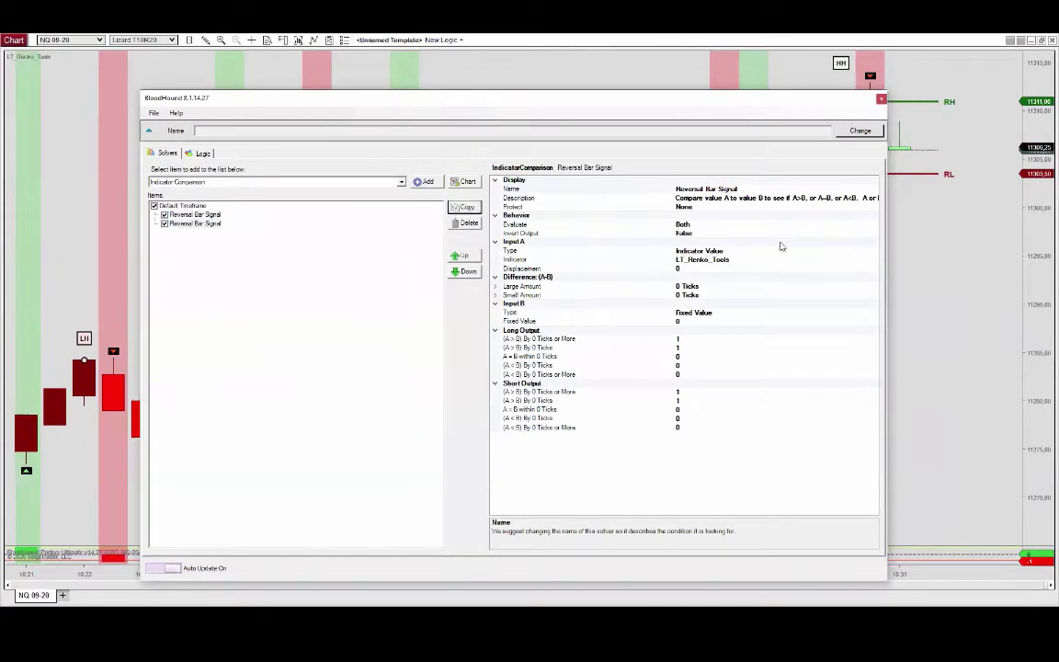
pyautogui.click(750, 188)
pyautogui.click(622, 192)
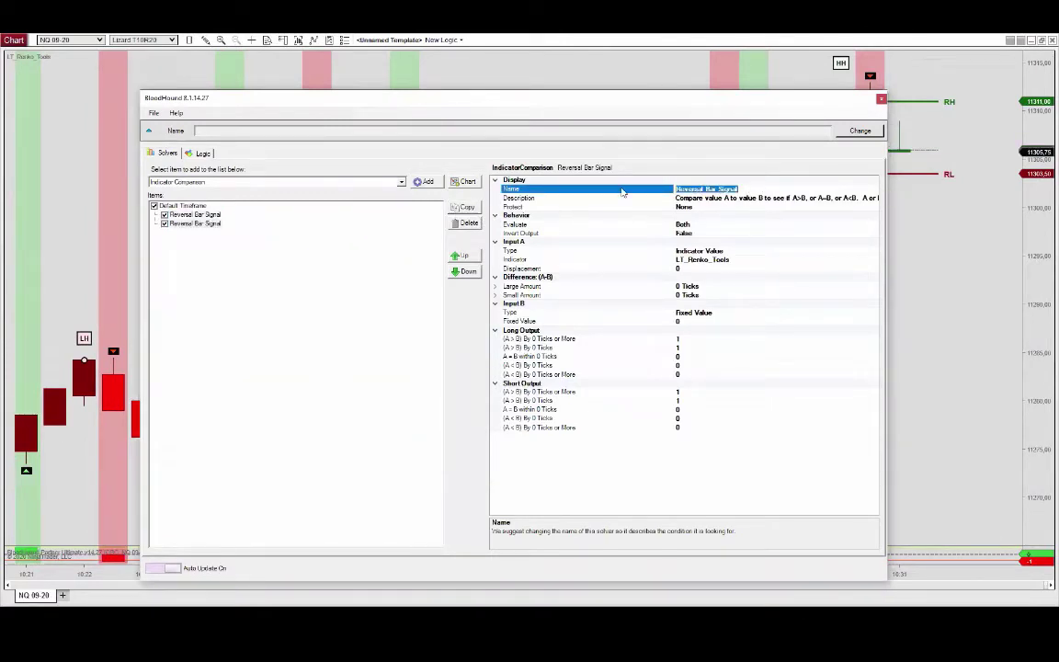
pyautogui.write('Major T')
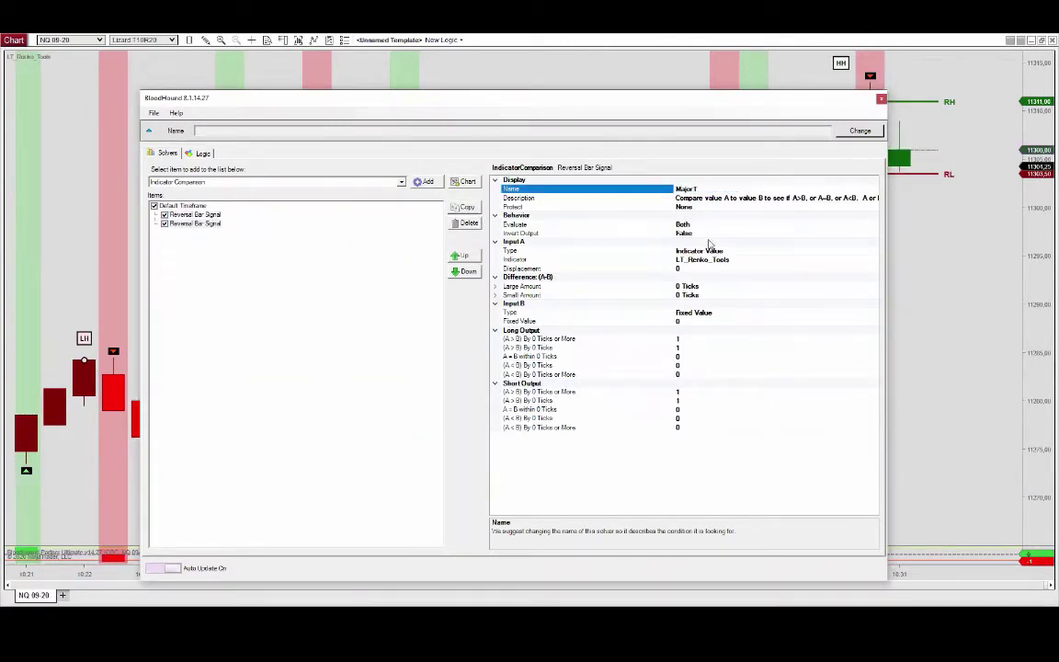
# Point Input A at LT_Renko_Tools' MajorTrend plot.
pyautogui.click(761, 261)
pyautogui.click(875, 260)
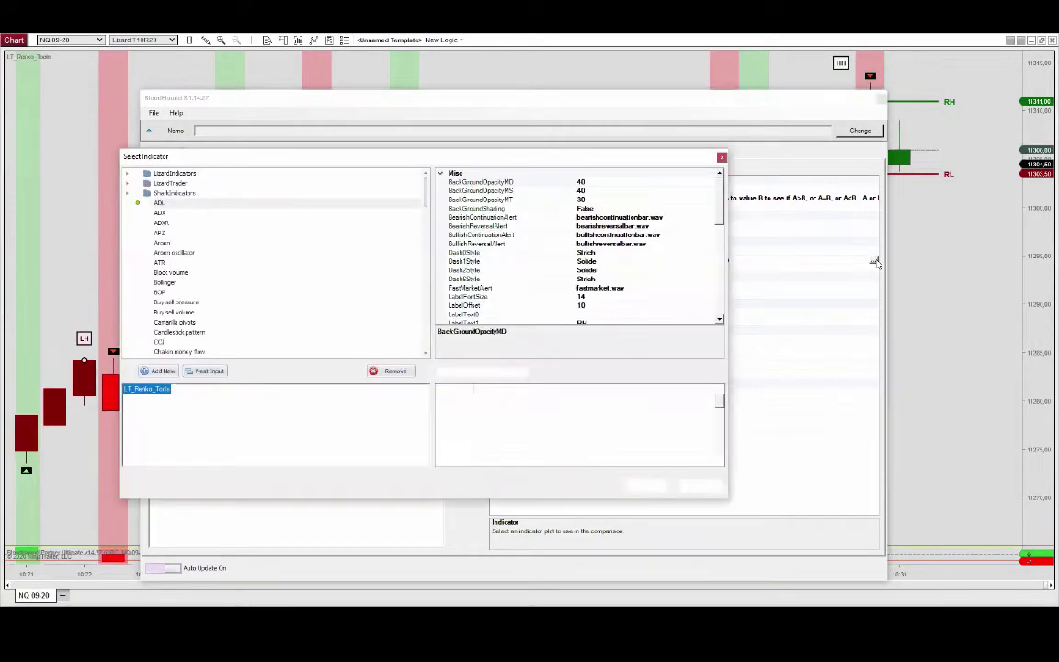
pyautogui.moveTo(720, 402); pyautogui.dragTo(727, 434)
pyautogui.click(653, 423)
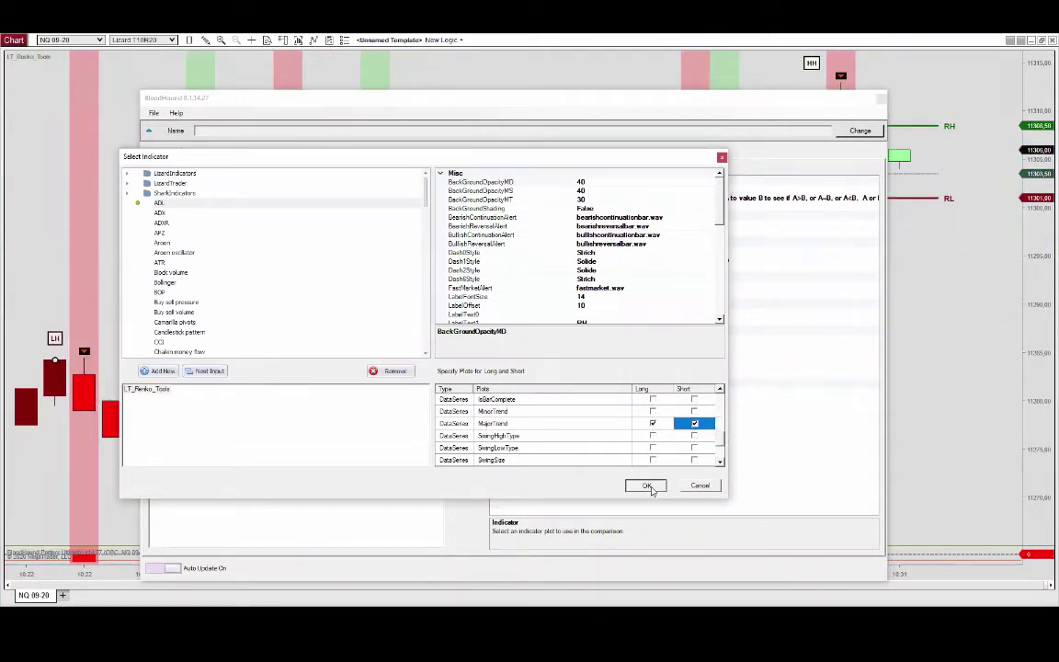
pyautogui.click(647, 484)
# Set the short outputs to 0, 0, 0 for A ≥ B and 1, 1 for A < B.
pyautogui.click(692, 392)
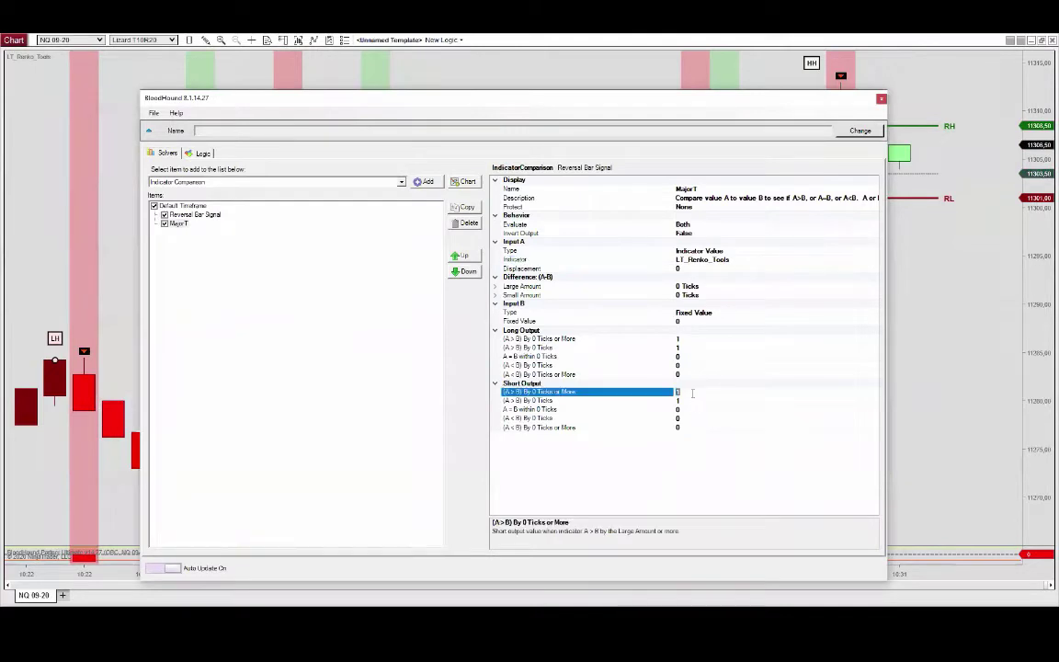
pyautogui.click(696, 400)
pyautogui.write('0')
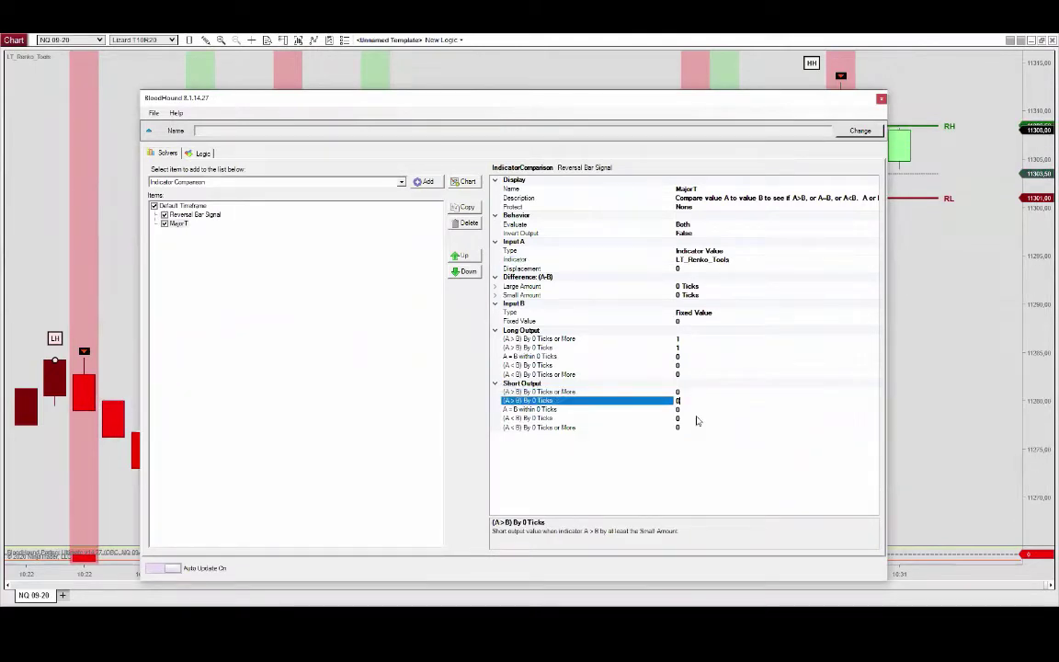
pyautogui.click(696, 418)
pyautogui.write('1')
pyautogui.click(696, 428)
pyautogui.write('1')
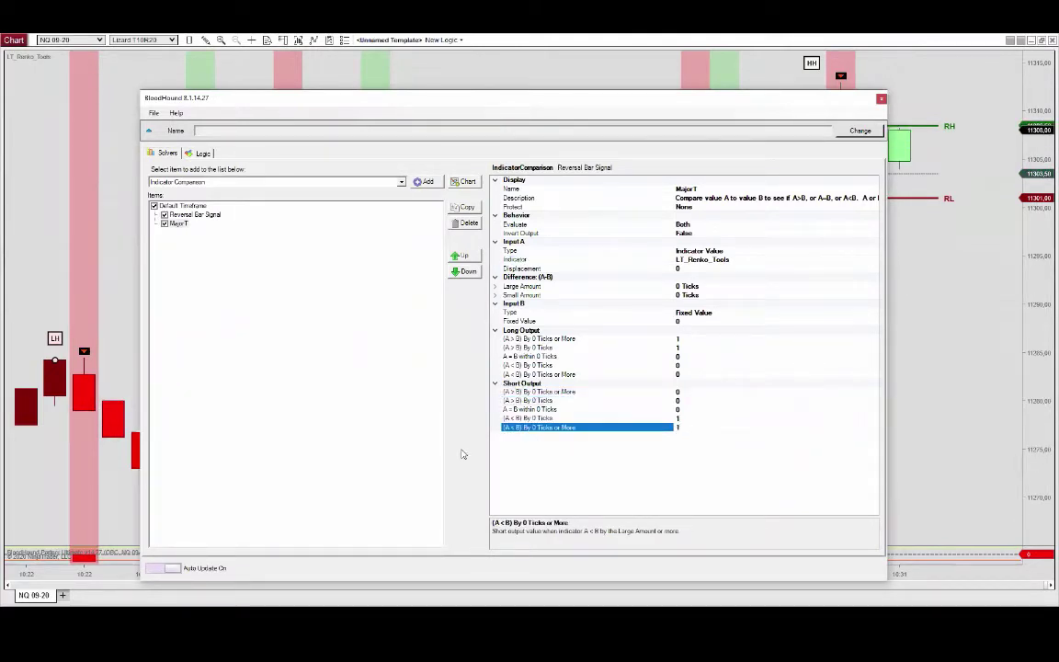
pyautogui.click(402, 445)
# Add an And node and the existing MajorT node below Reversal Bar Signal in the logic.
pyautogui.click(200, 154)
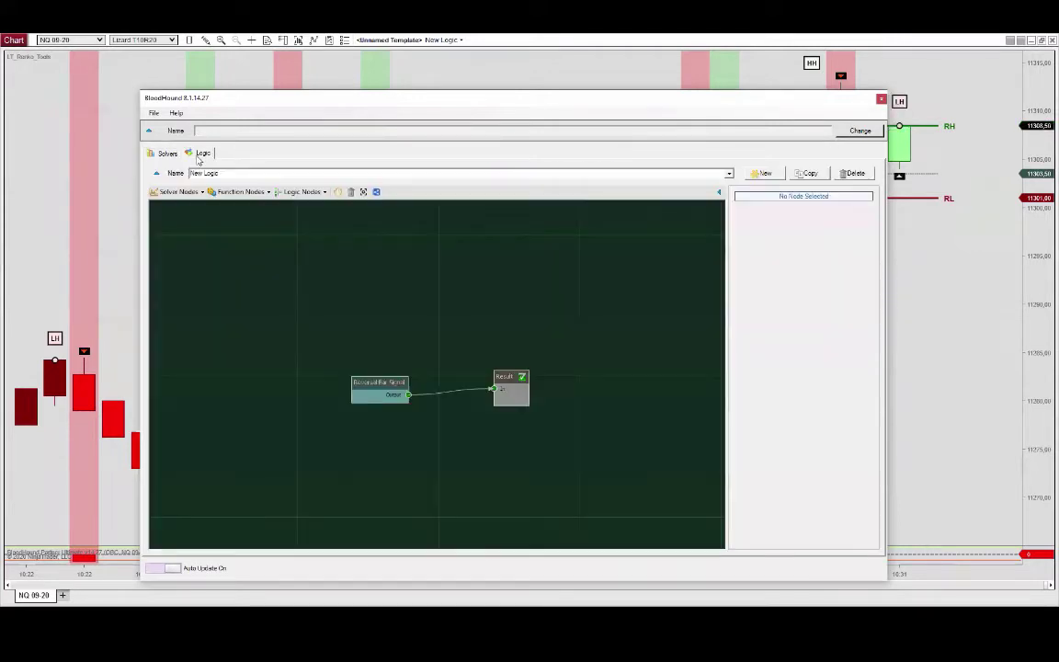
pyautogui.click(303, 191)
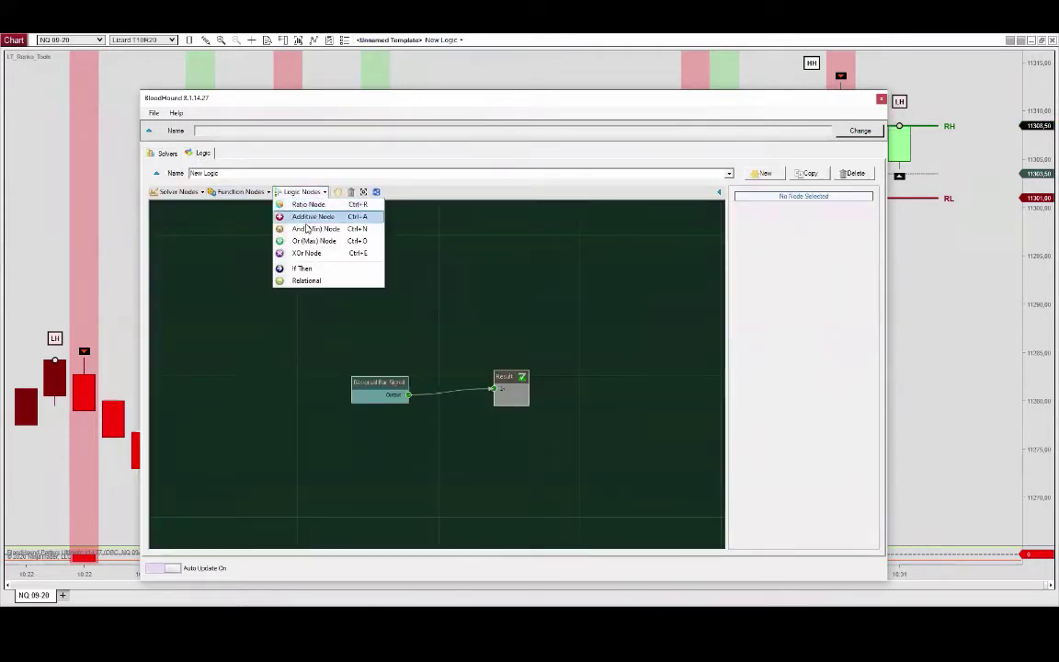
pyautogui.click(307, 228)
pyautogui.moveTo(372, 390); pyautogui.dragTo(358, 338)
pyautogui.click(178, 192)
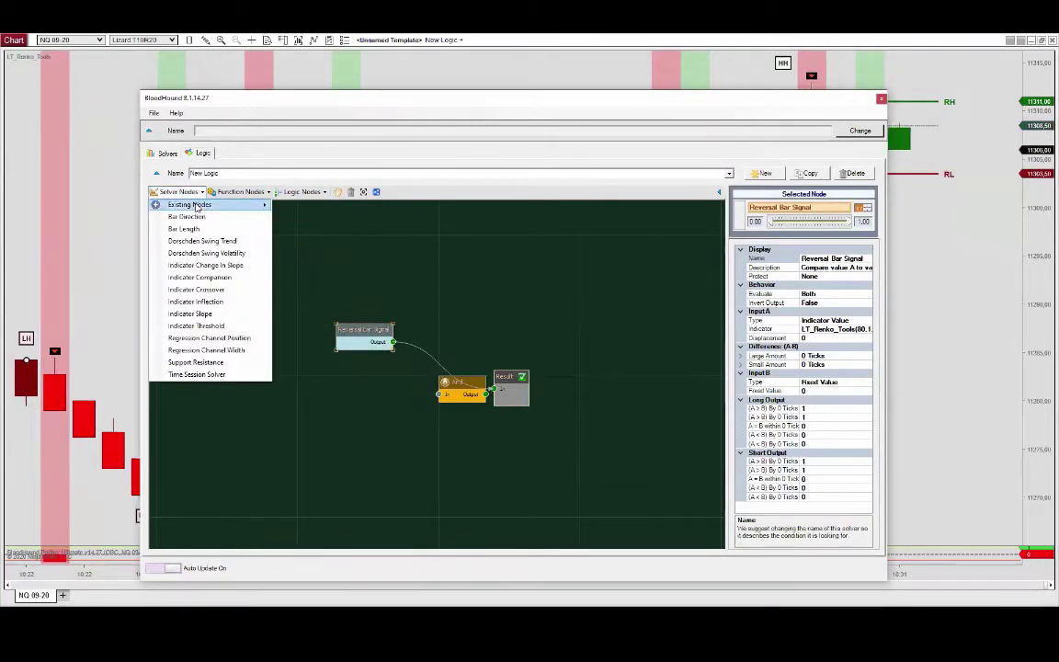
pyautogui.moveTo(248, 205)
pyautogui.click(301, 217)
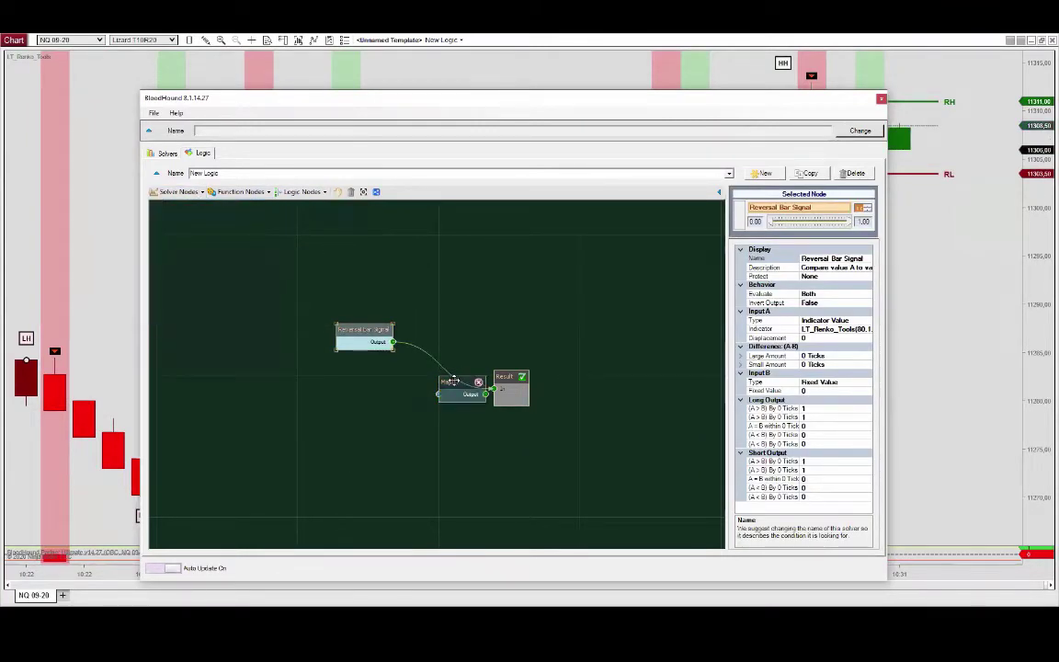
pyautogui.moveTo(459, 386); pyautogui.dragTo(351, 420)
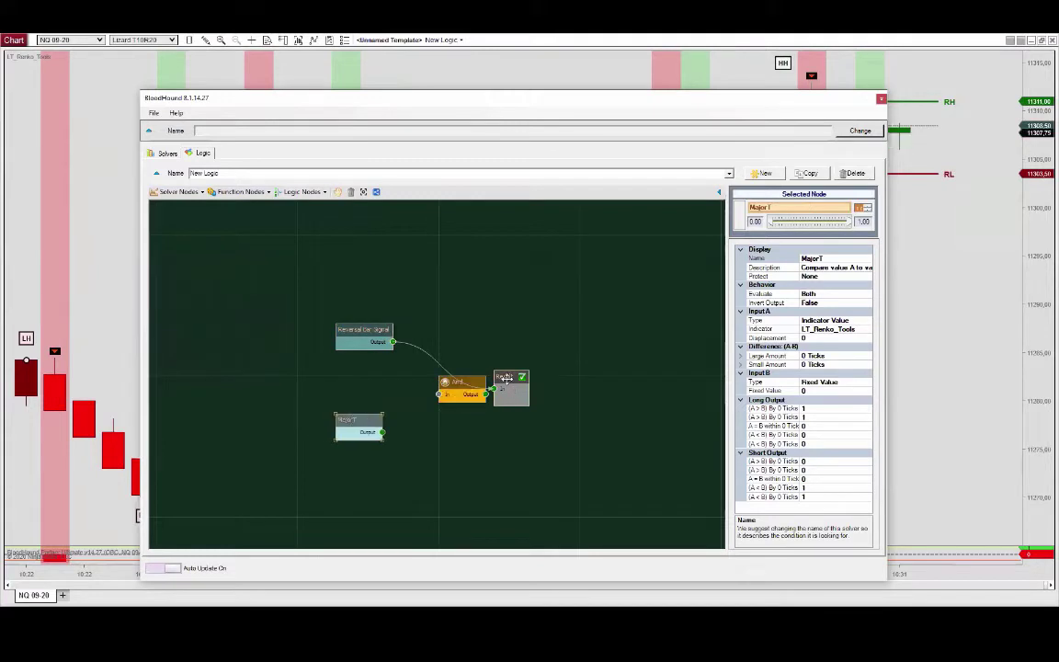
# Wire Reversal Bar Signal and MajorT into the And node, then close BloodHound.
pyautogui.moveTo(508, 377); pyautogui.dragTo(546, 371)
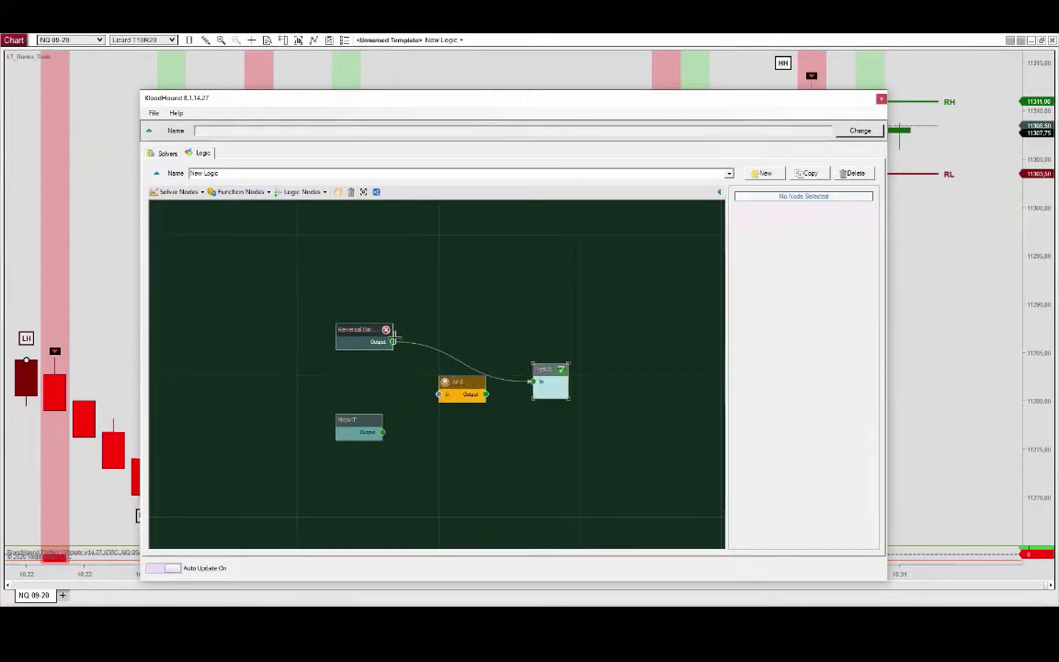
pyautogui.moveTo(394, 342); pyautogui.dragTo(438, 394)
pyautogui.moveTo(382, 433); pyautogui.dragTo(533, 380)
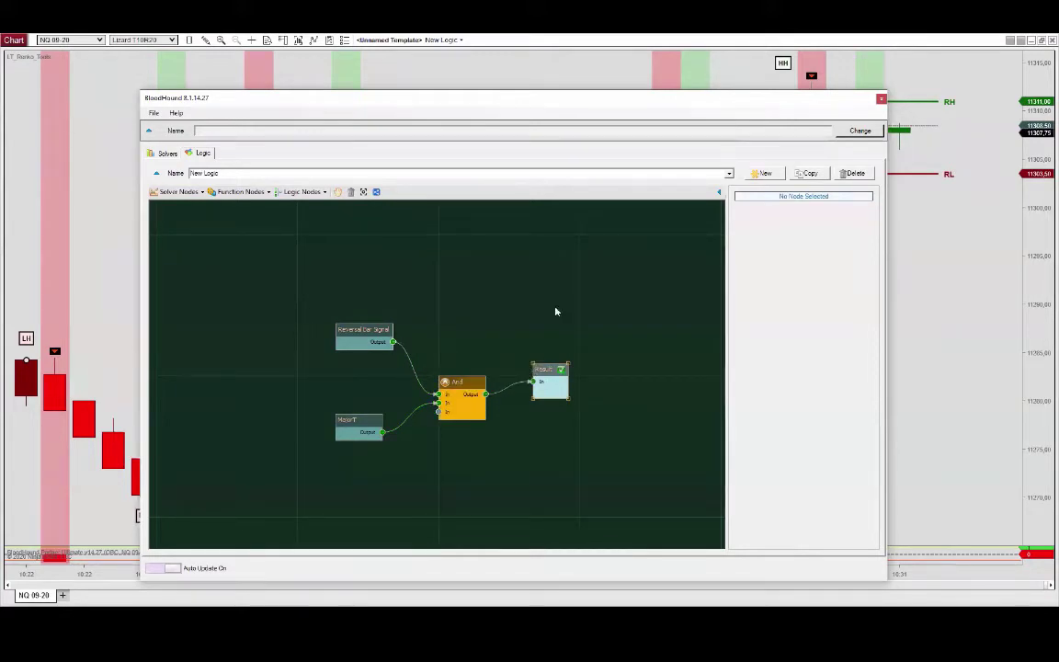
pyautogui.click(881, 98)
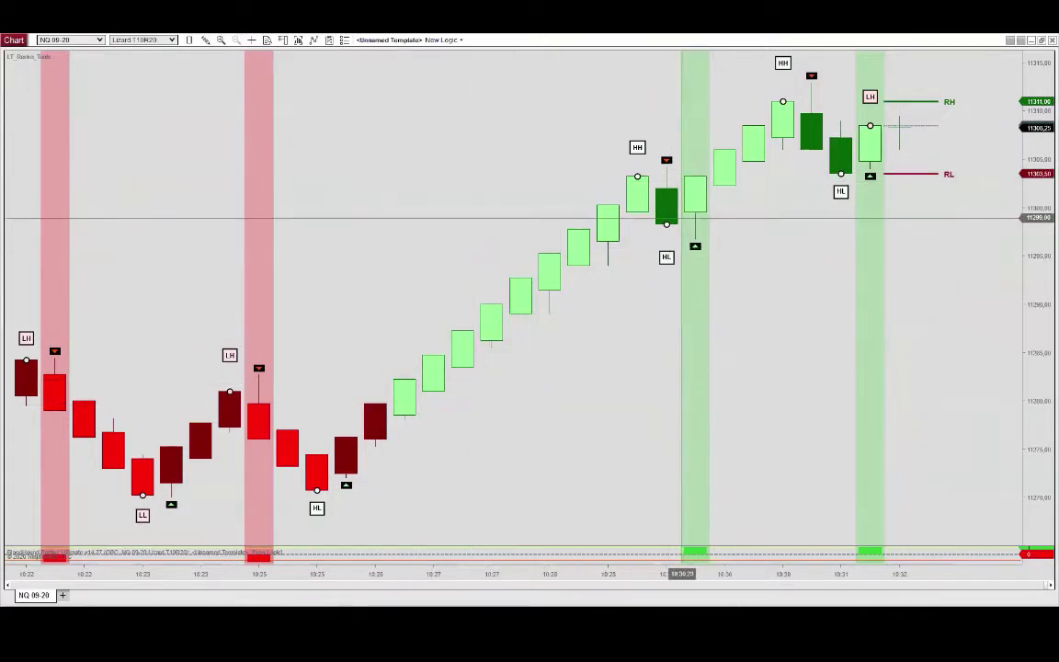
# Compress bar spacing to reveal earlier history and turn on the crosshair.
pyautogui.moveTo(560, 574); pyautogui.dragTo(870, 573)
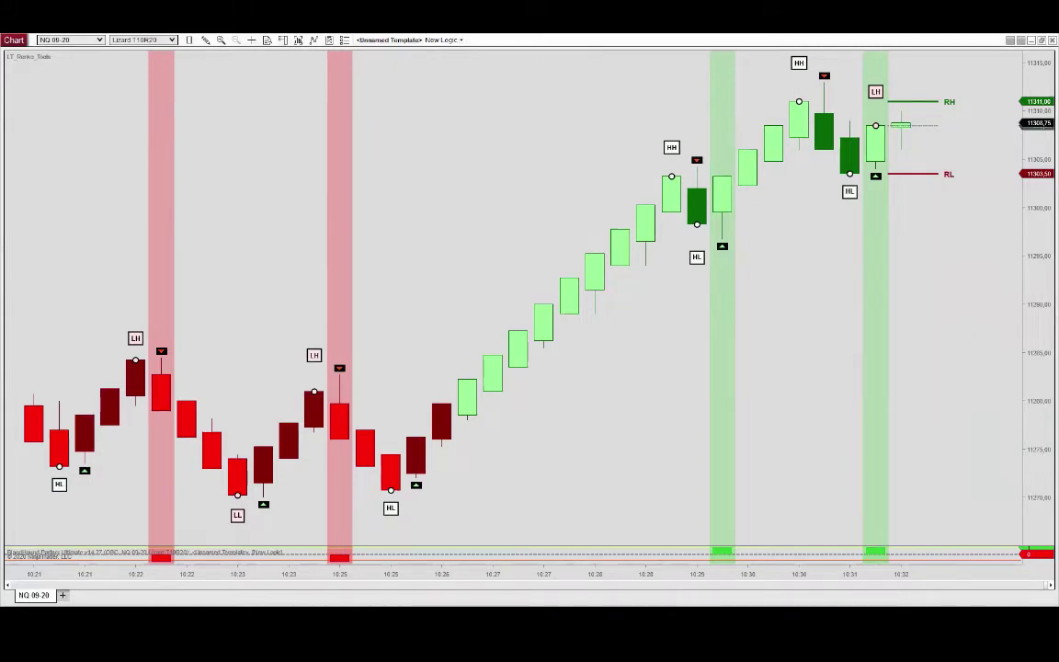
pyautogui.middleClick(915, 101)
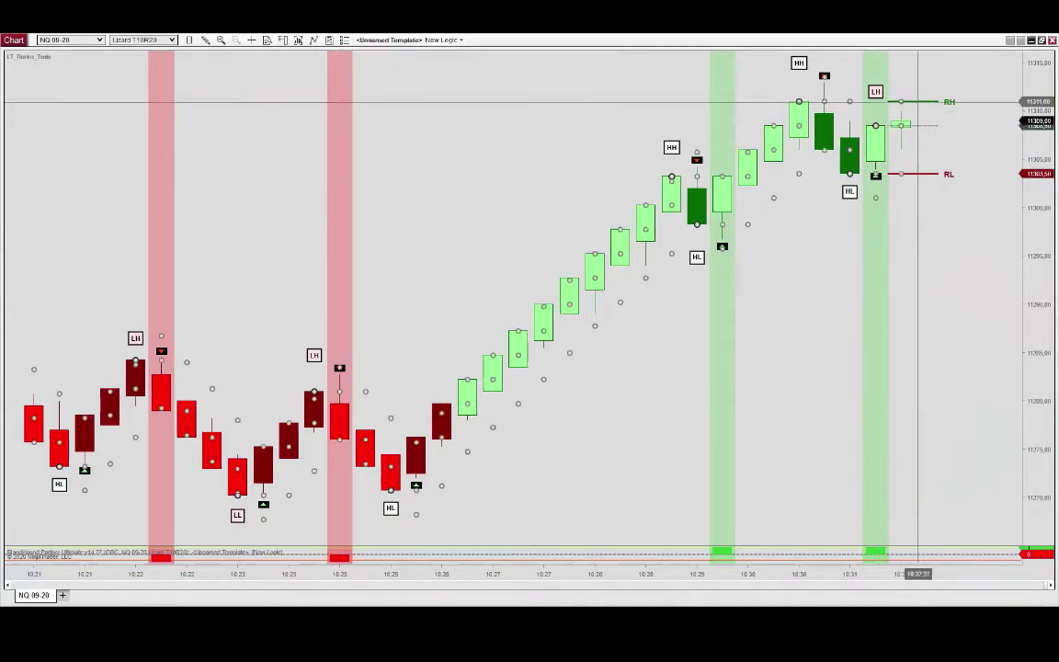
# Turn off the crosshair and switch LT_Renko_Tools paint bars from Major_Trend to Market_Depth.
pyautogui.middleClick(919, 105)
pyautogui.hotkey('ctrl', 'i')
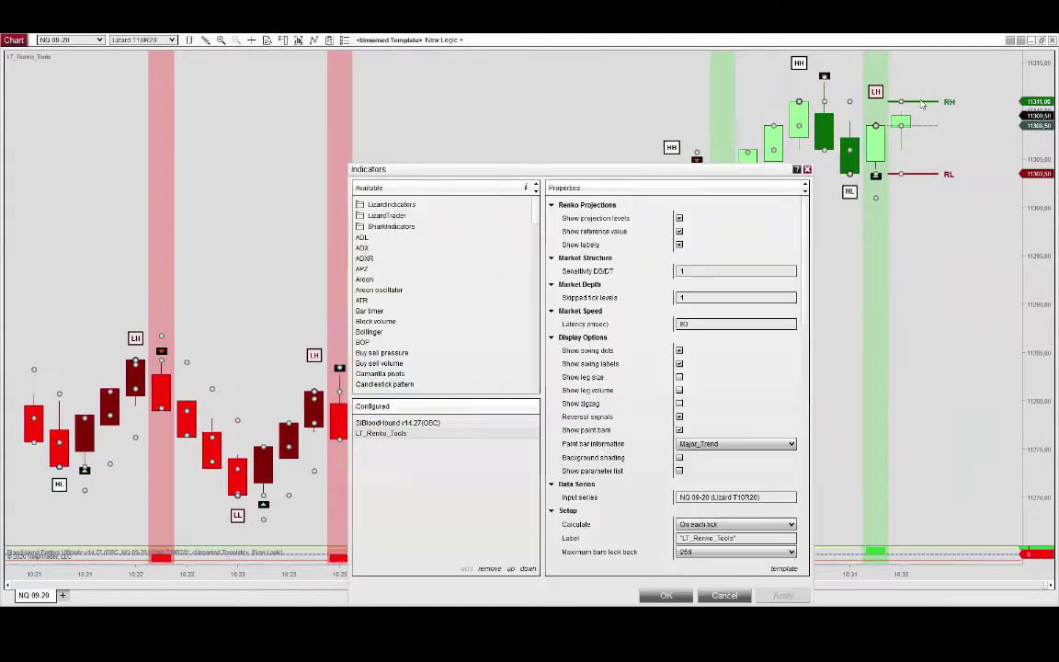
pyautogui.click(752, 444)
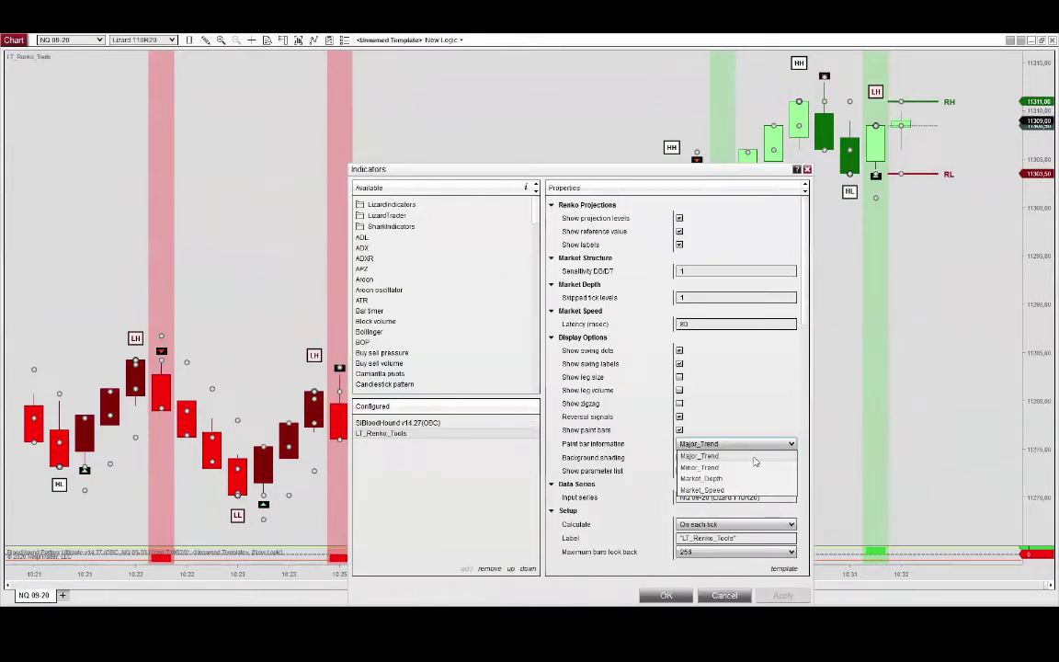
pyautogui.click(746, 481)
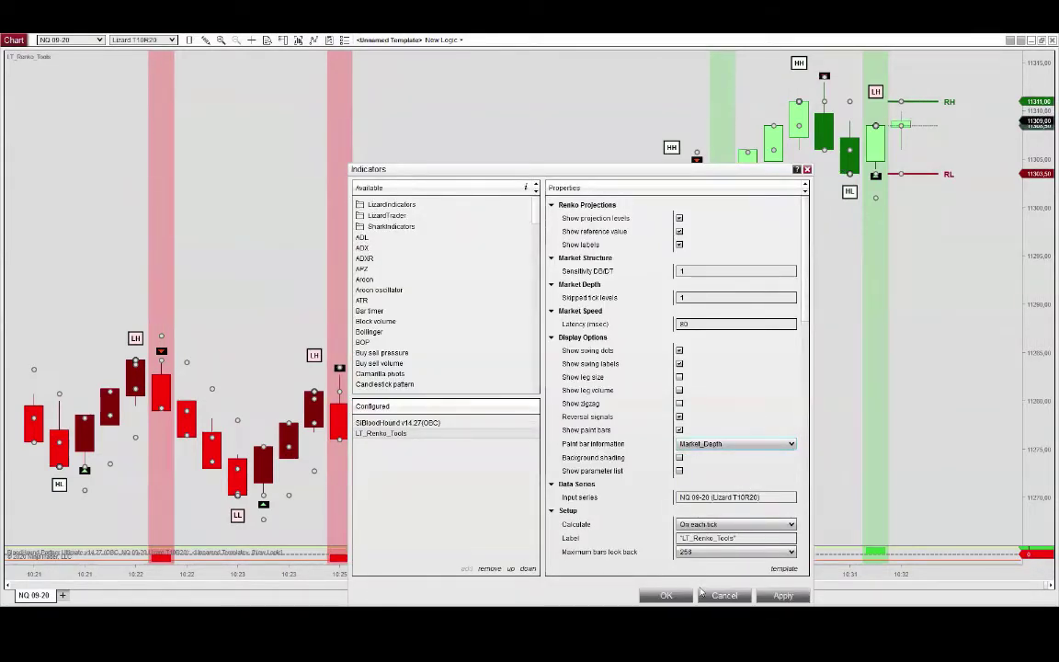
pyautogui.click(670, 596)
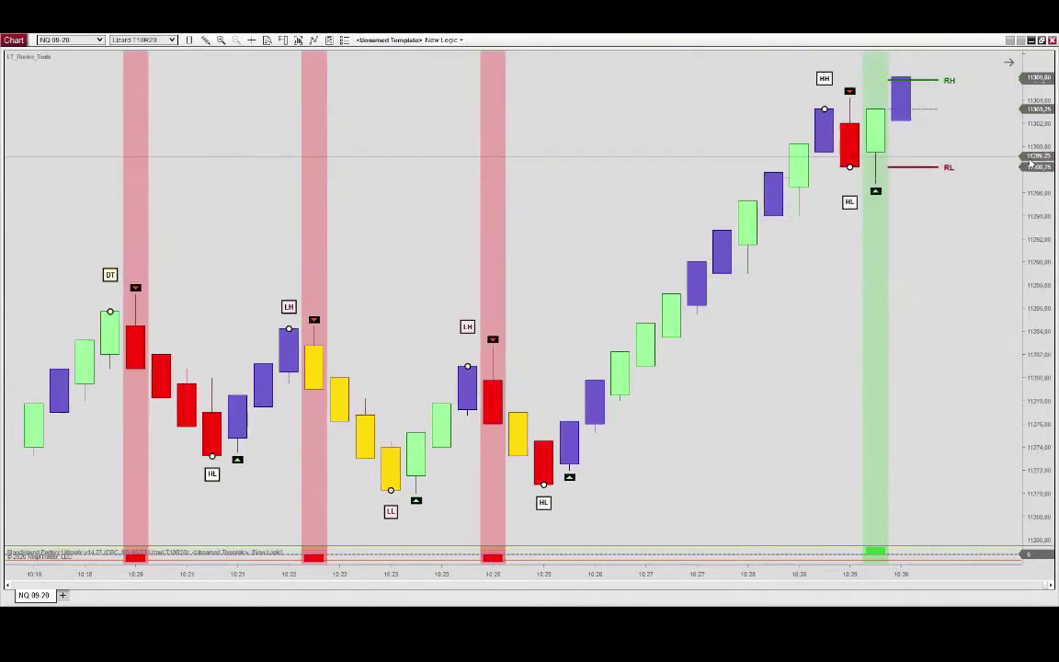
# Rescale the price and time axes, then set LT_Renko_Tools skipped tick levels to 3.
pyautogui.moveTo(1043, 140); pyautogui.dragTo(962, 136)
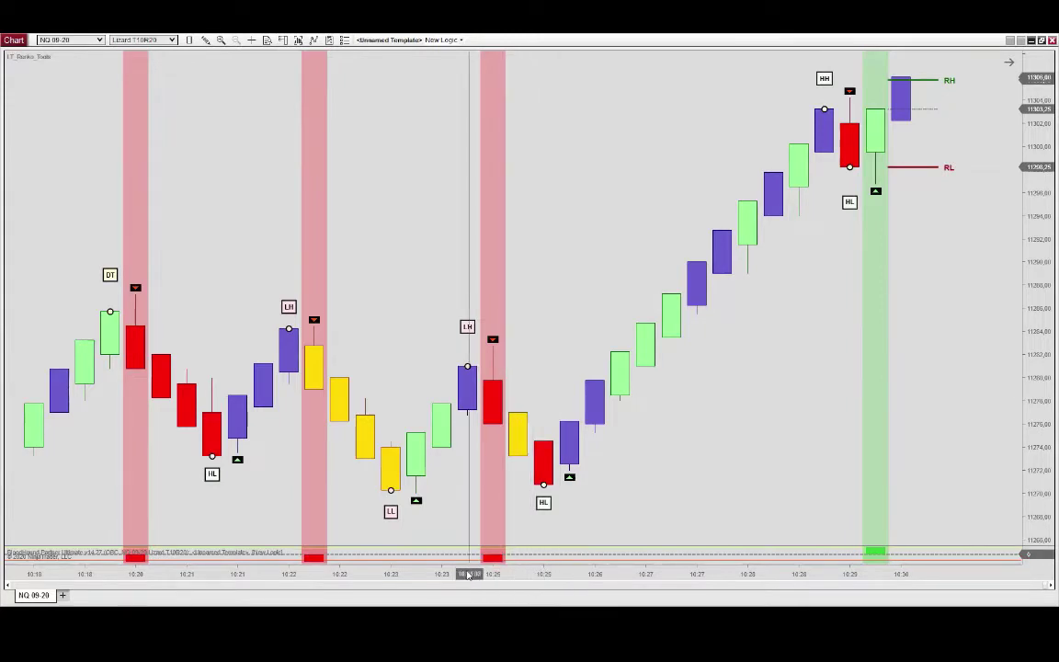
pyautogui.moveTo(439, 574); pyautogui.dragTo(548, 578)
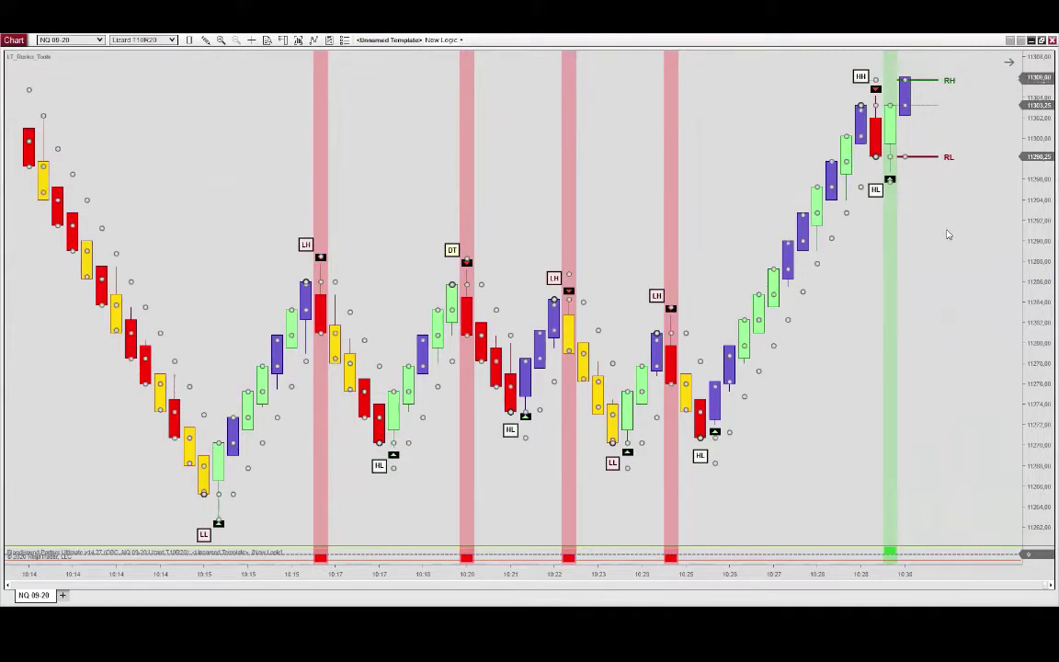
pyautogui.hotkey('ctrl', 'i')
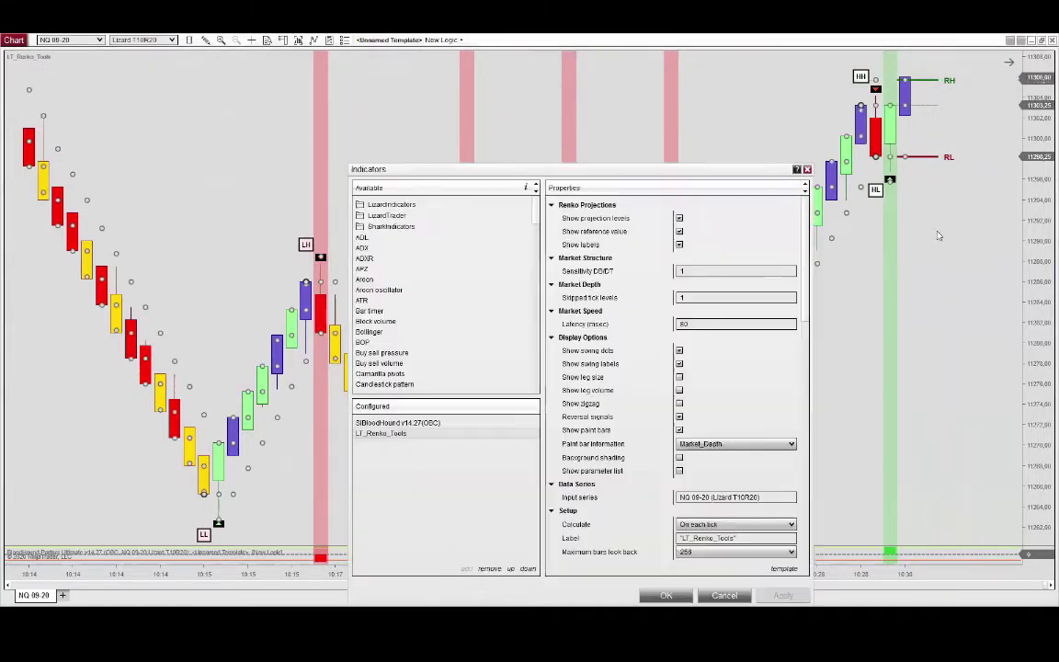
pyautogui.doubleClick(700, 298)
pyautogui.write('3')
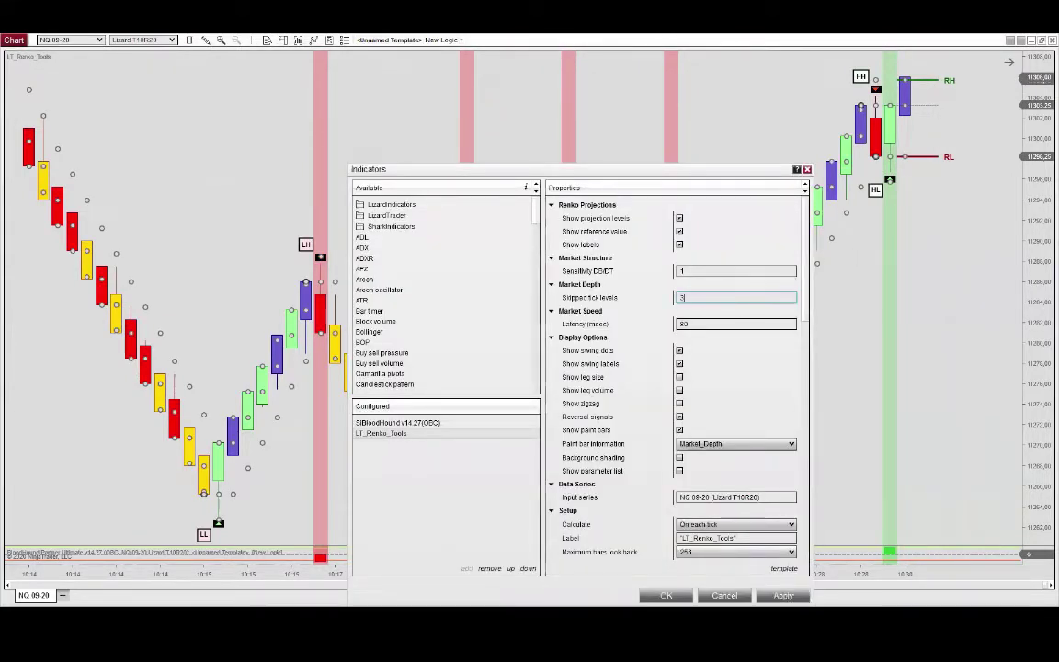
pyautogui.press('Return')
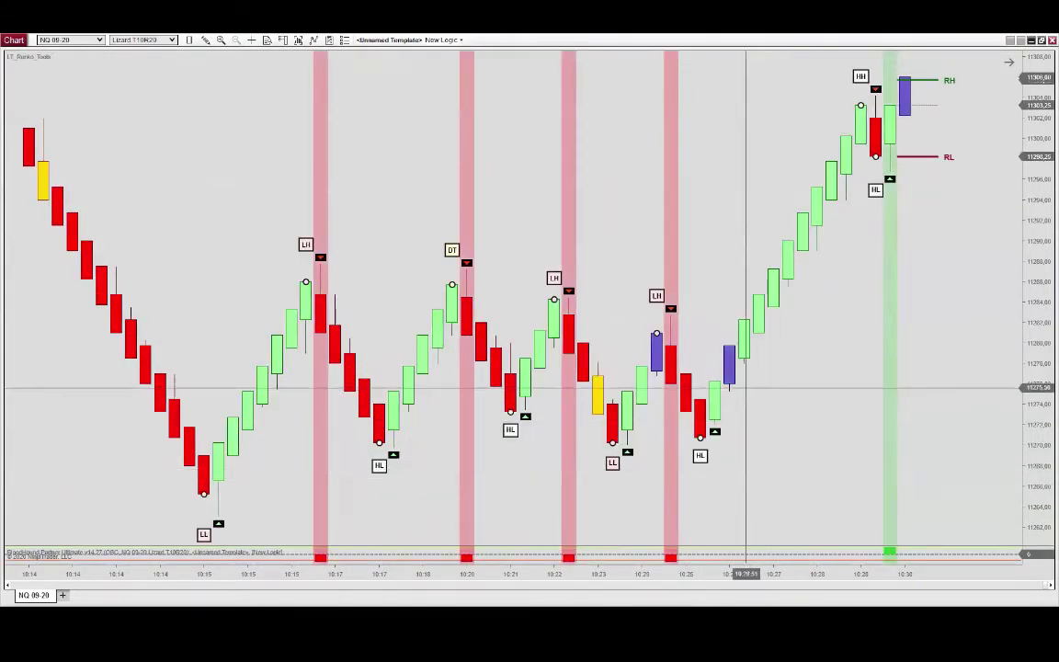
# Scroll the chart back and forth to review the market-depth-painted bars.
pyautogui.scroll(6, 736, 366)
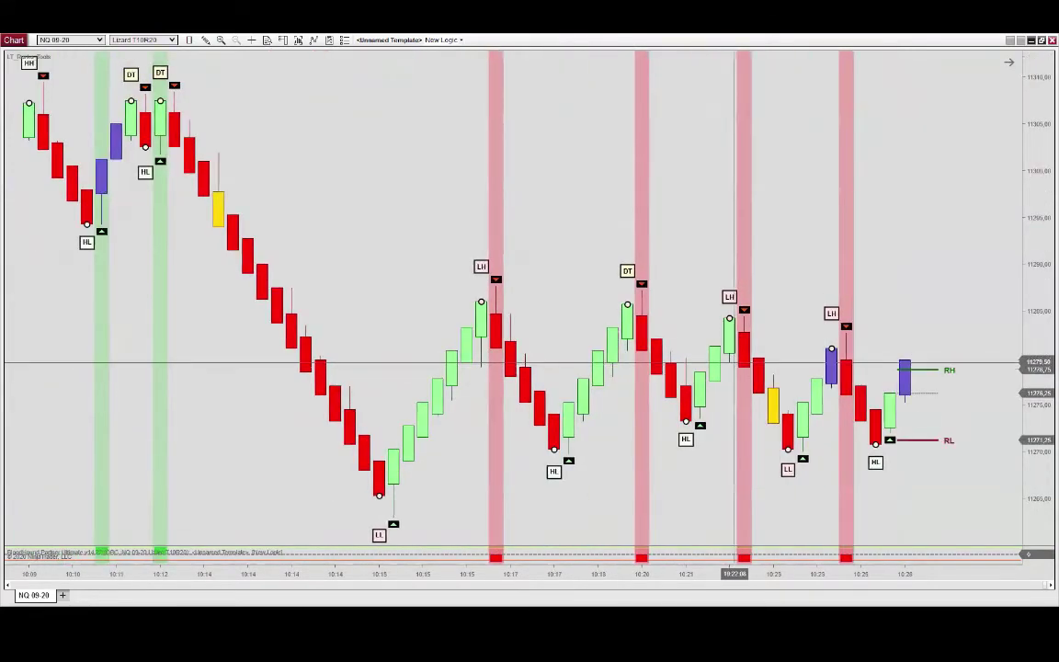
pyautogui.scroll(3, 895, 380)
pyautogui.scroll(-3, 894, 380)
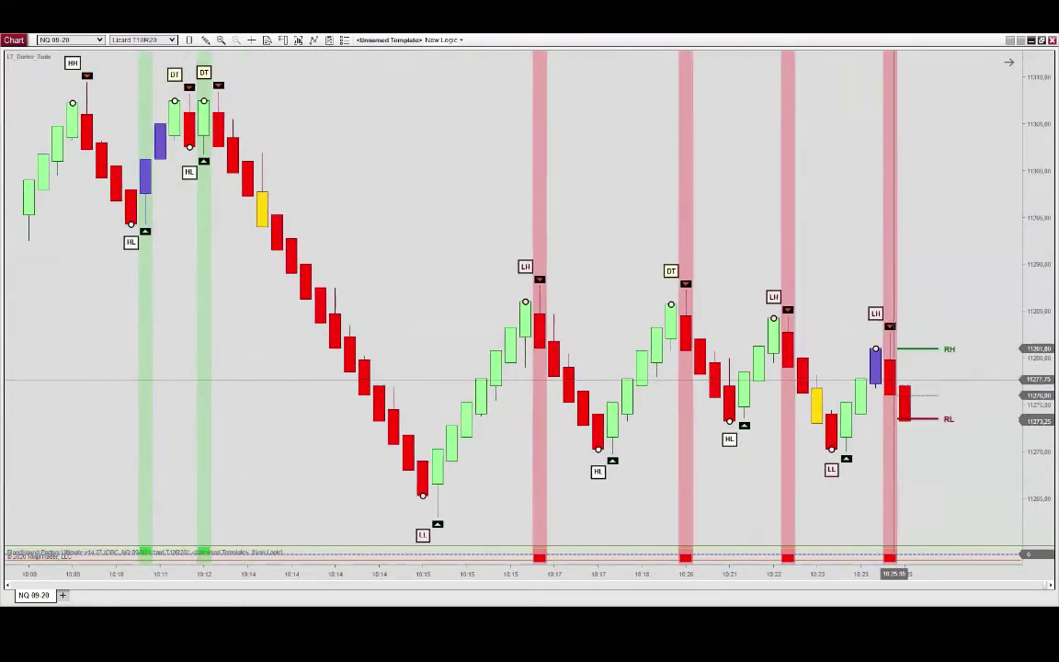
pyautogui.scroll(-9, 895, 379)
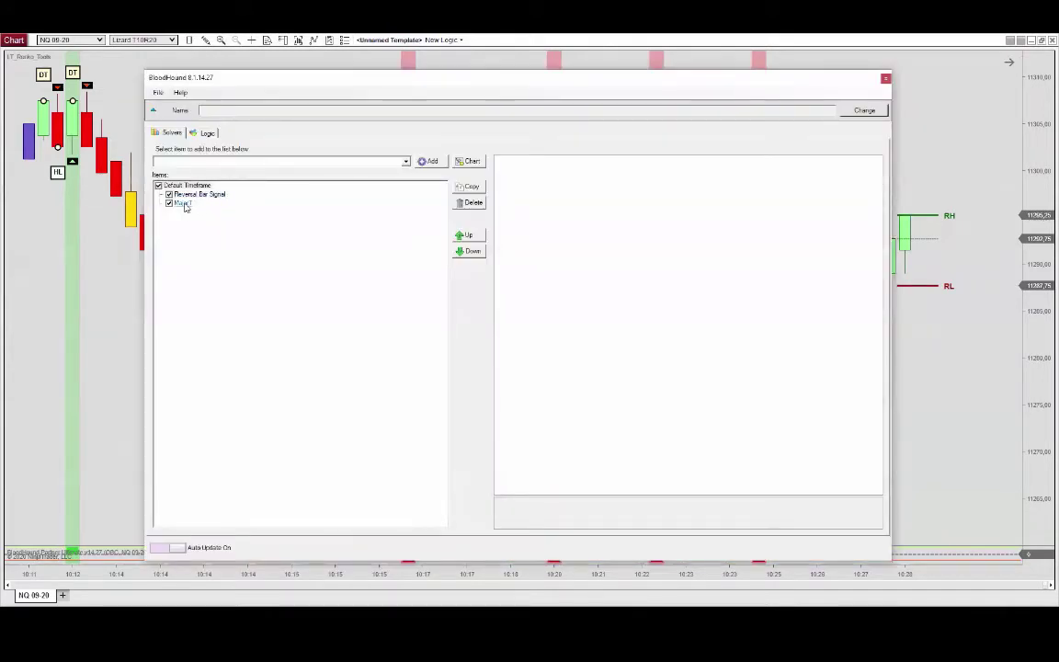
# Duplicate the Reversal Bar Signal solver and name the copy Market Depth.
pyautogui.click(195, 194)
pyautogui.click(473, 188)
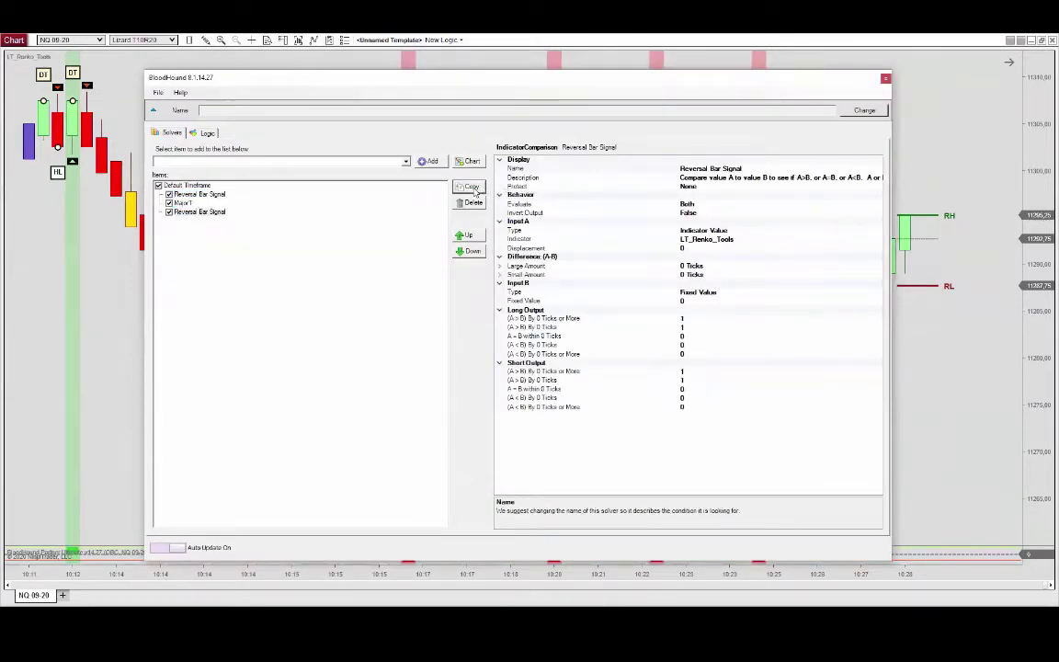
pyautogui.click(628, 171)
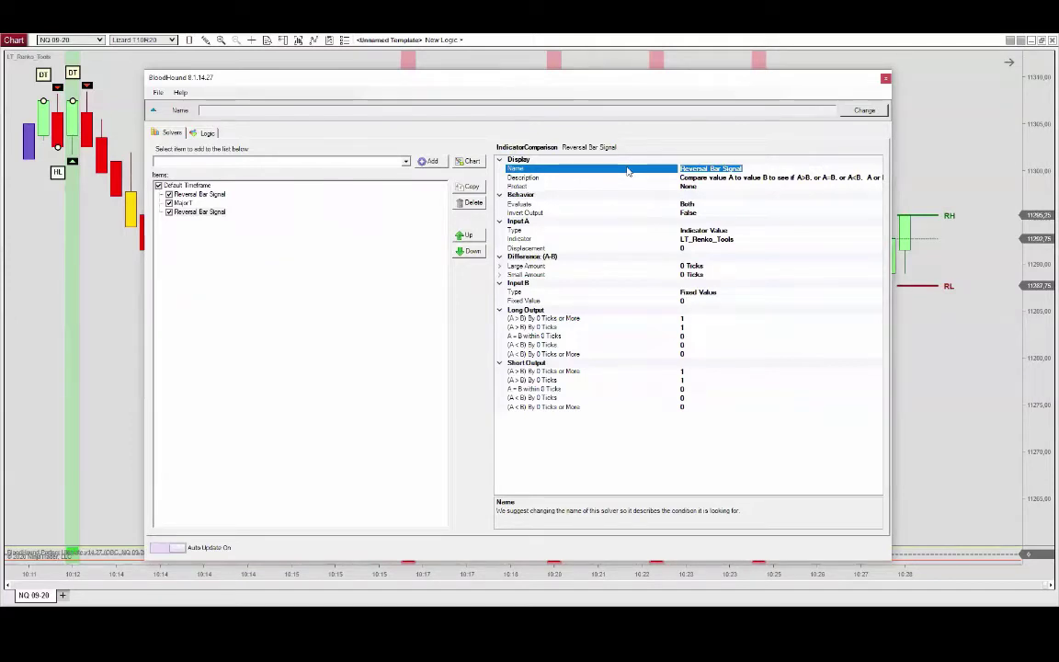
pyautogui.write('Market Depth')
pyautogui.click(881, 240)
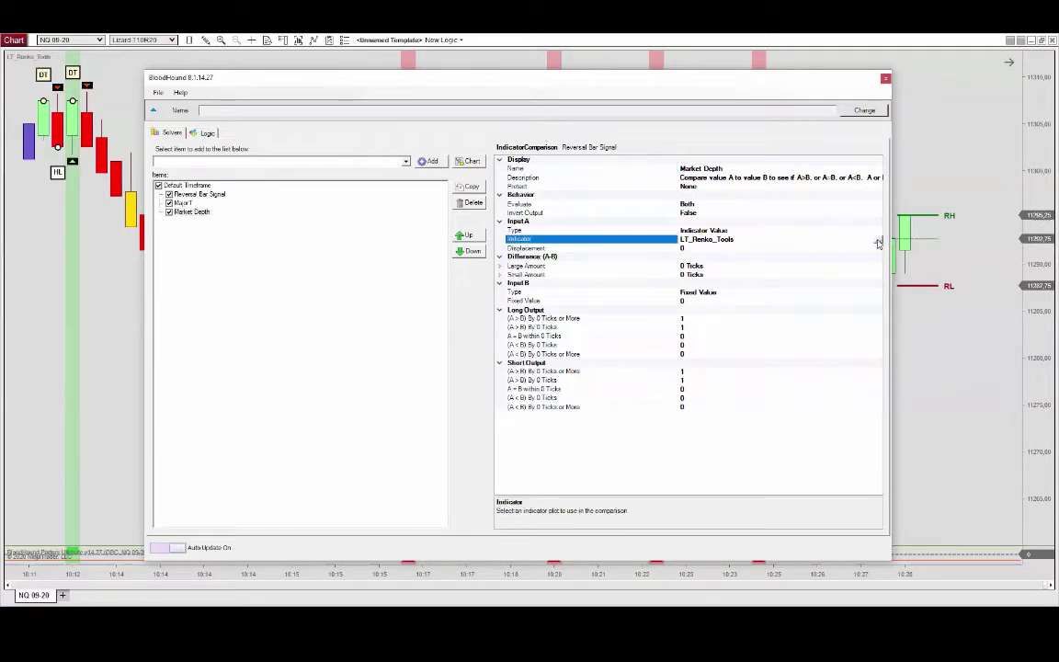
pyautogui.click(878, 240)
pyautogui.moveTo(660, 153); pyautogui.dragTo(658, 236)
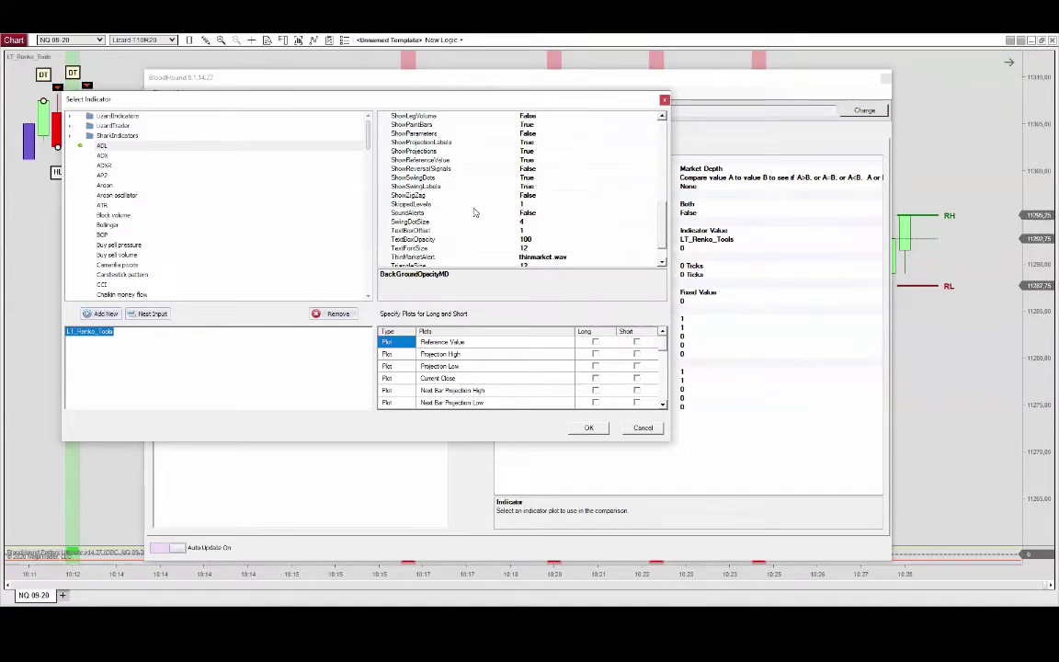
# Point Market Depth's input at the LT_Renko_Tools MarketDepth plot for long and short, skipped levels 3.
pyautogui.click(556, 204)
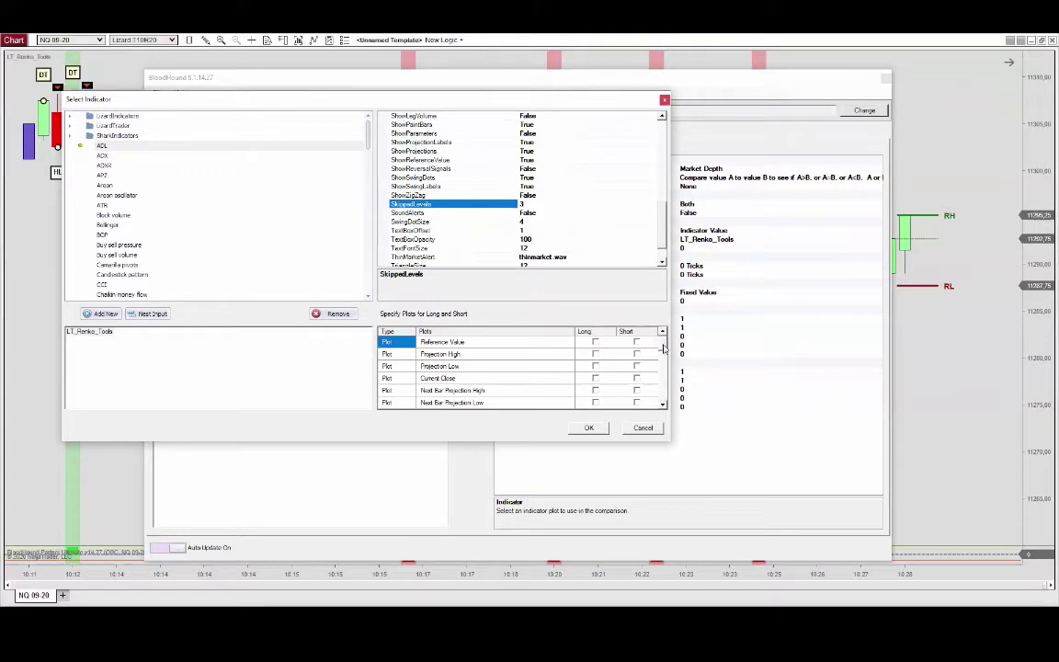
pyautogui.moveTo(664, 347); pyautogui.dragTo(660, 402)
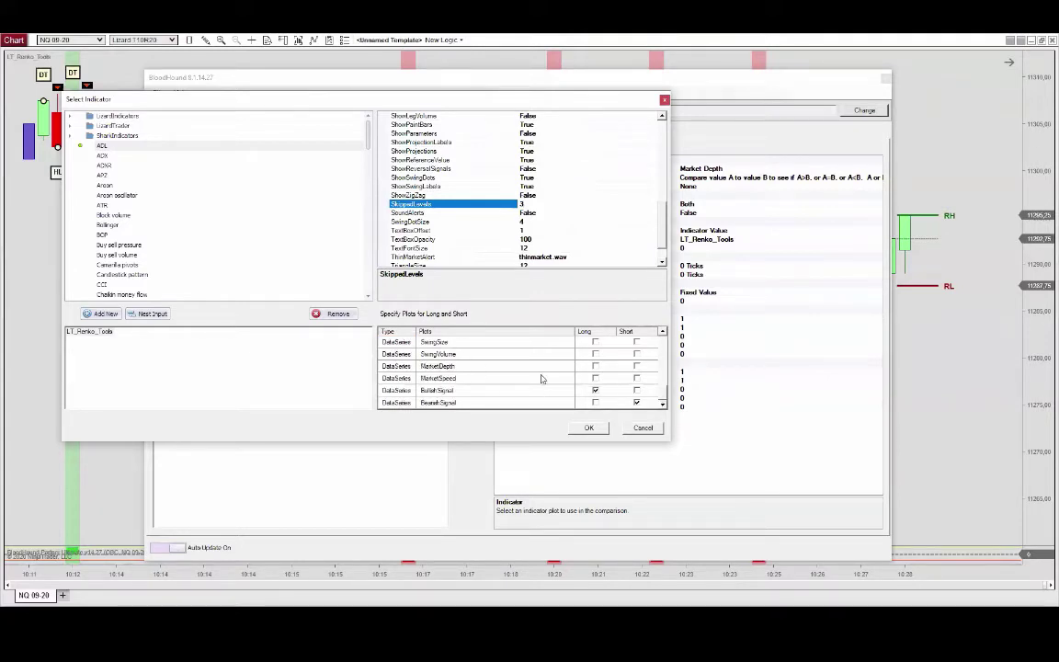
pyautogui.click(595, 367)
pyautogui.click(638, 367)
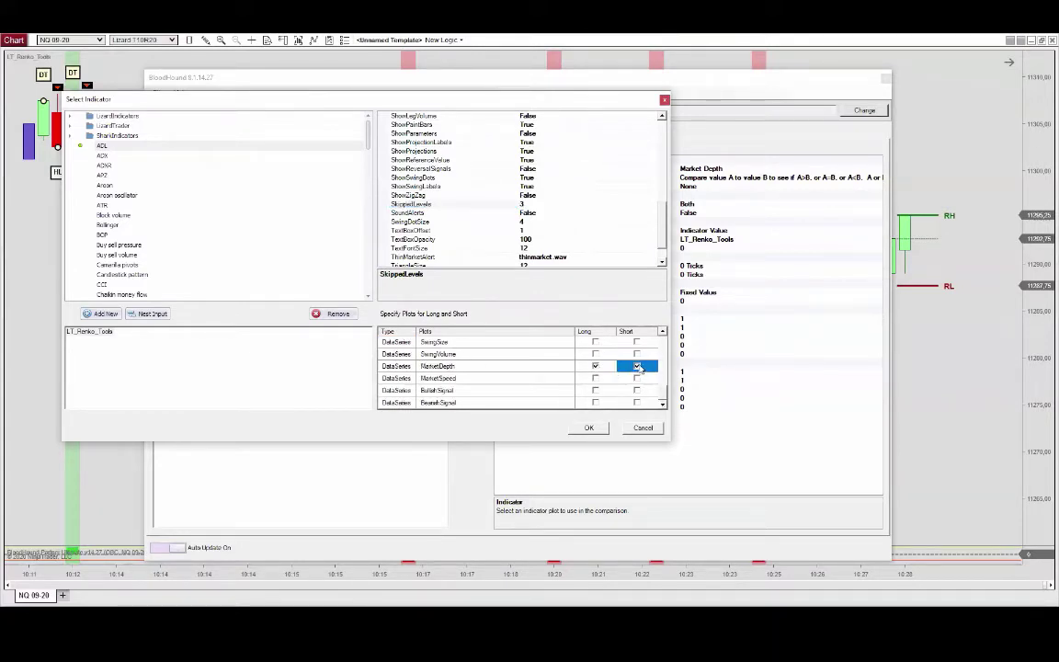
pyautogui.click(589, 428)
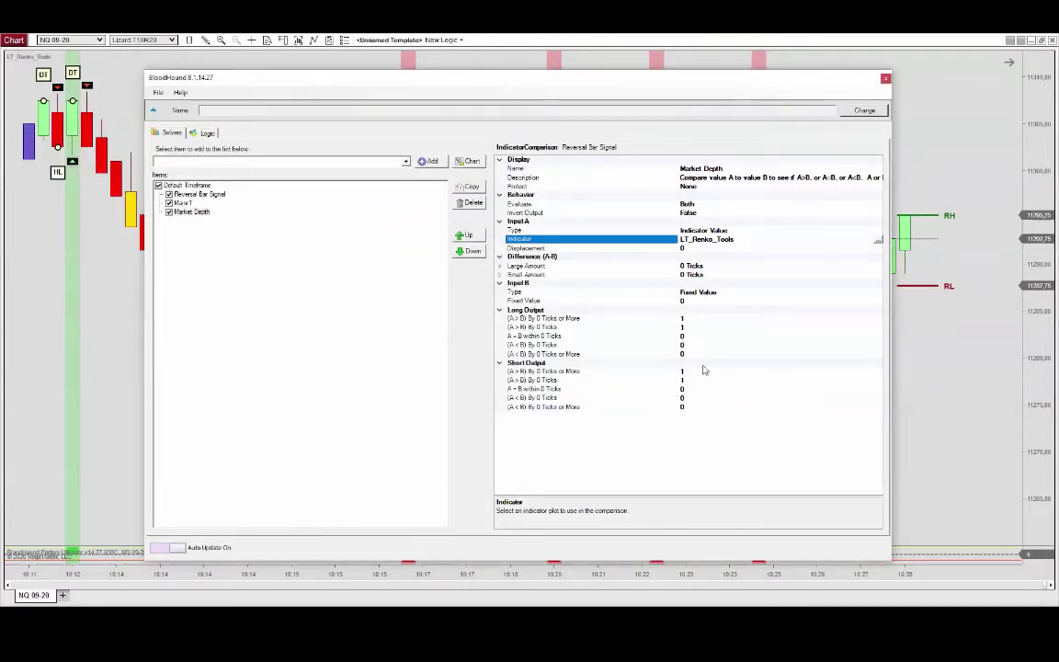
# Set Market Depth's long and short (A > B) outputs to 0 and A = B within 0 Ticks to 1.
pyautogui.click(740, 318)
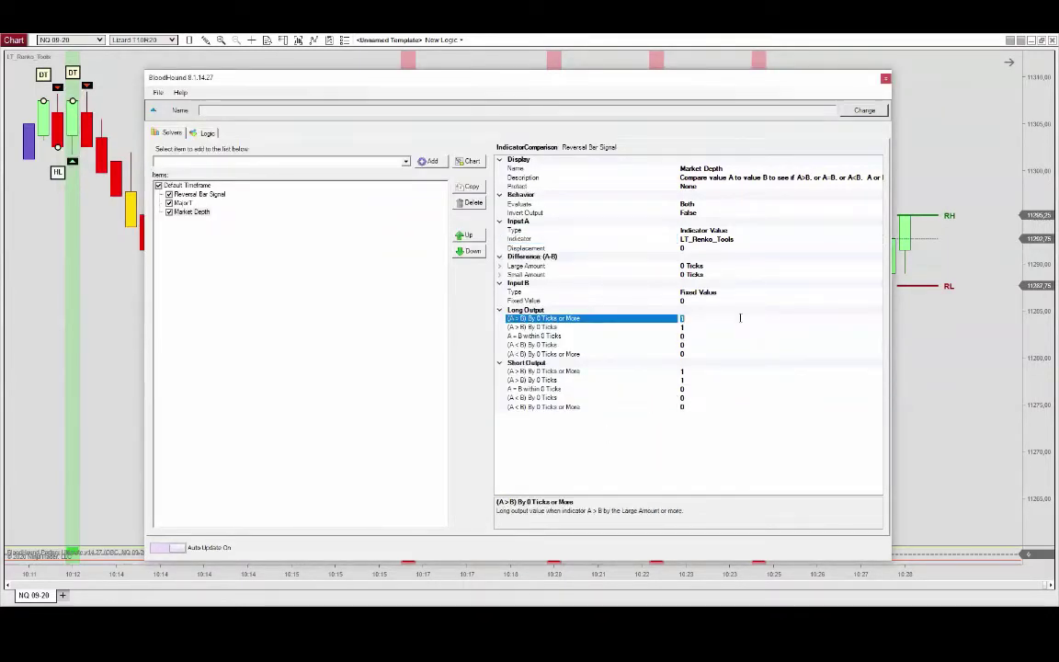
pyautogui.press('Down')
pyautogui.write('0')
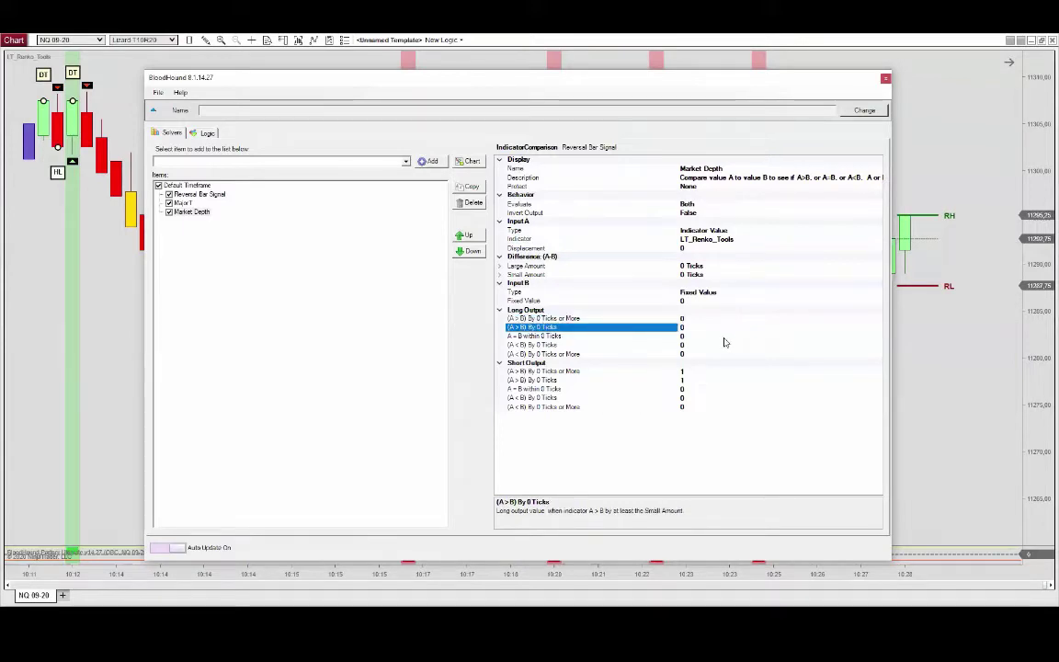
pyautogui.press('Down')
pyautogui.write('1')
pyautogui.click(709, 371)
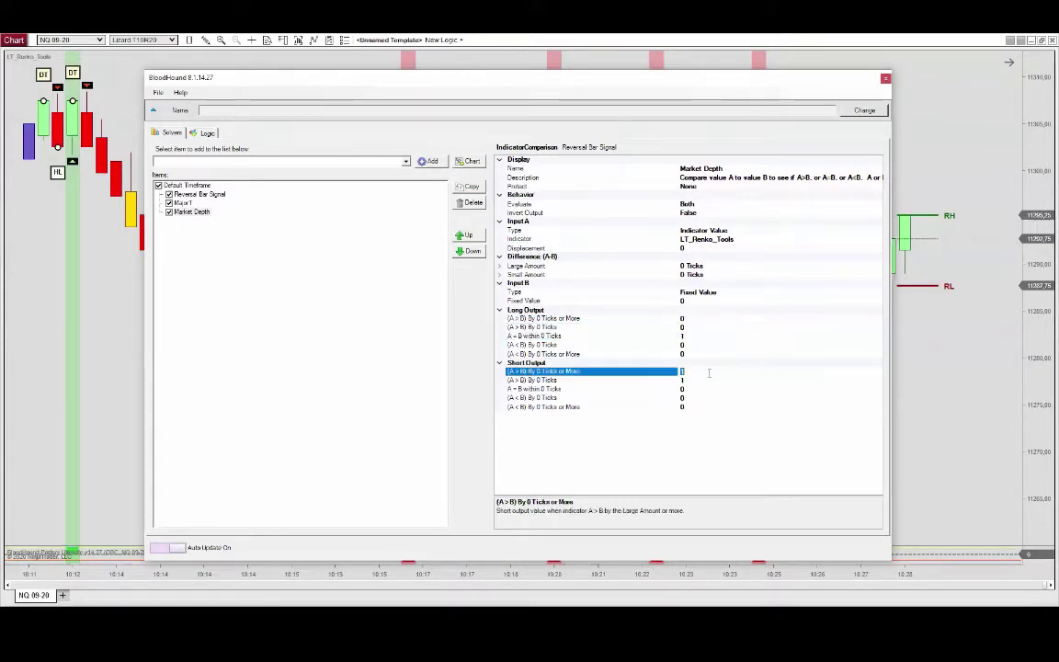
pyautogui.write('0')
pyautogui.click(706, 381)
pyautogui.write('0')
pyautogui.click(704, 392)
pyautogui.press('Tab')
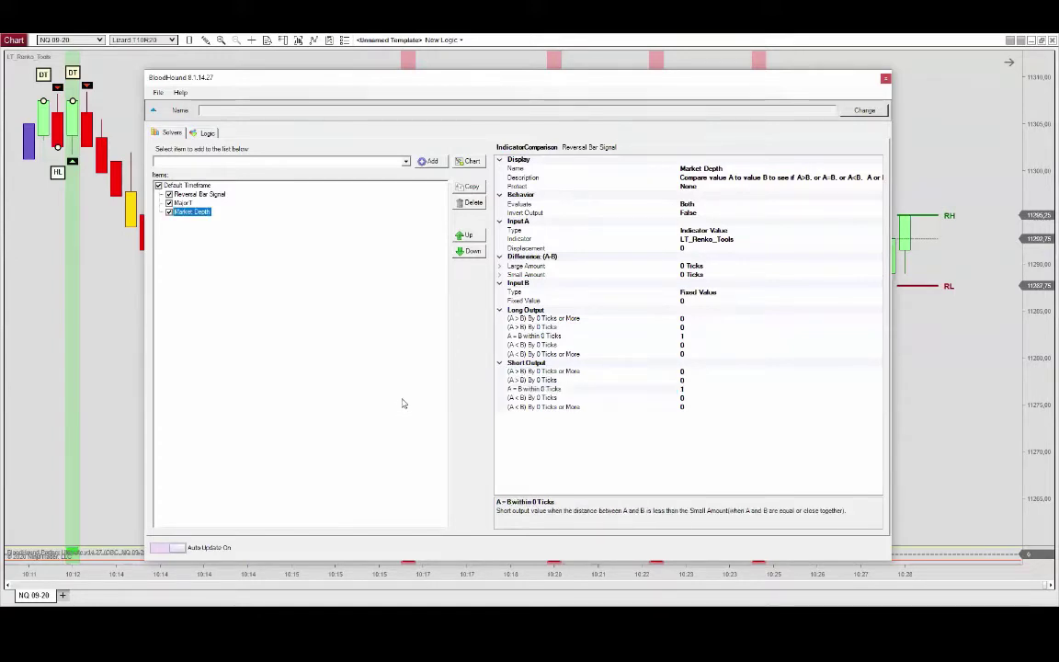
# In the logic graph, add the existing Market Depth solver node below And, next to Result.
pyautogui.click(200, 132)
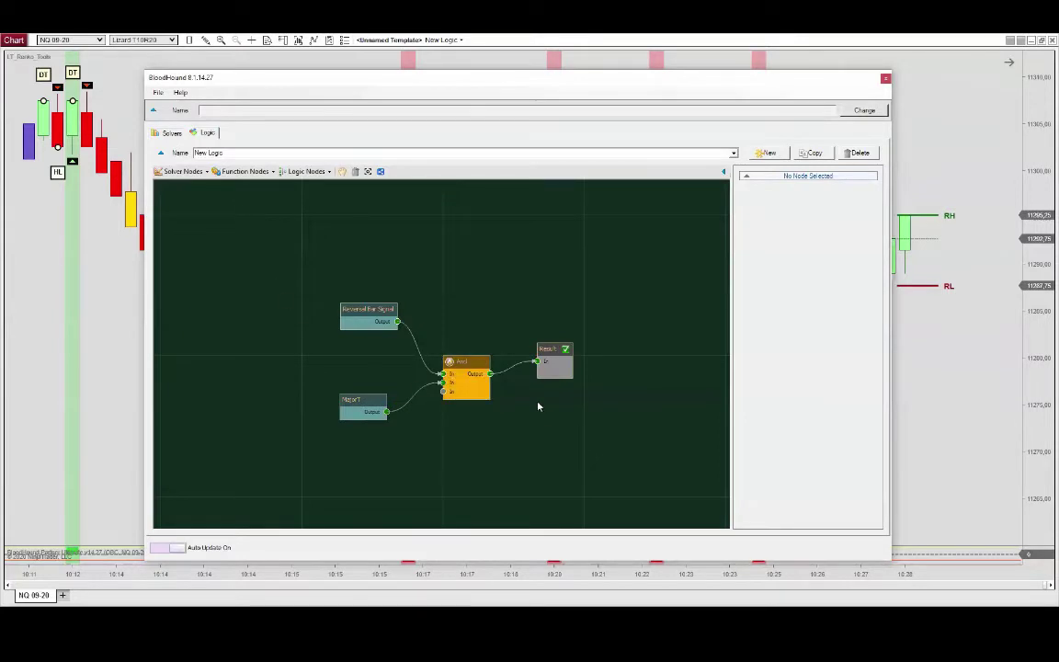
pyautogui.moveTo(544, 352); pyautogui.dragTo(576, 391)
pyautogui.click(183, 171)
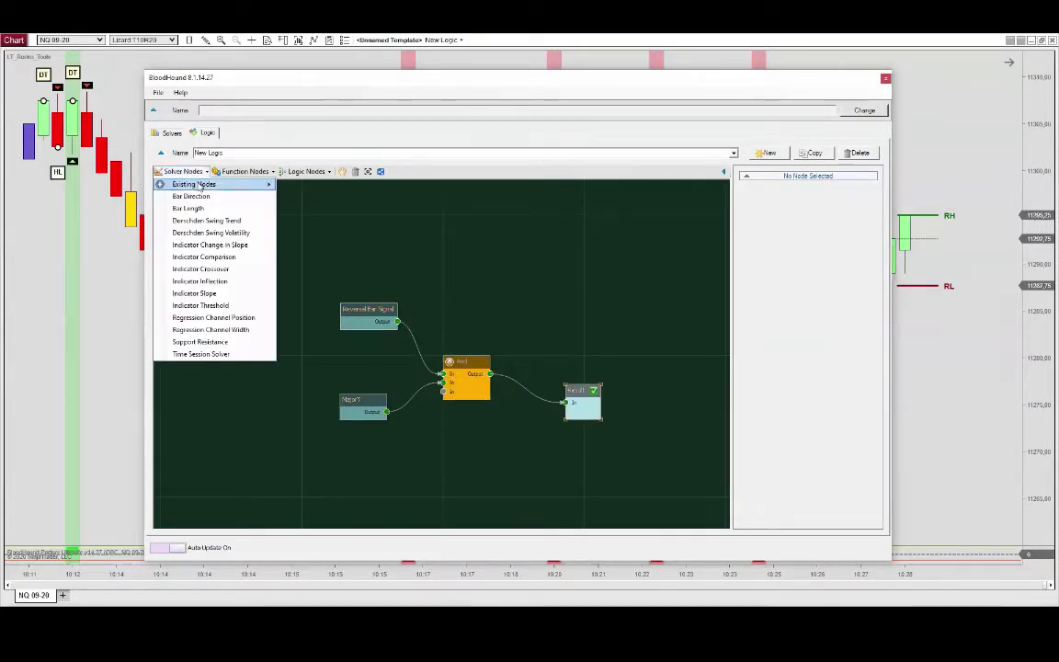
pyautogui.moveTo(241, 184)
pyautogui.click(315, 208)
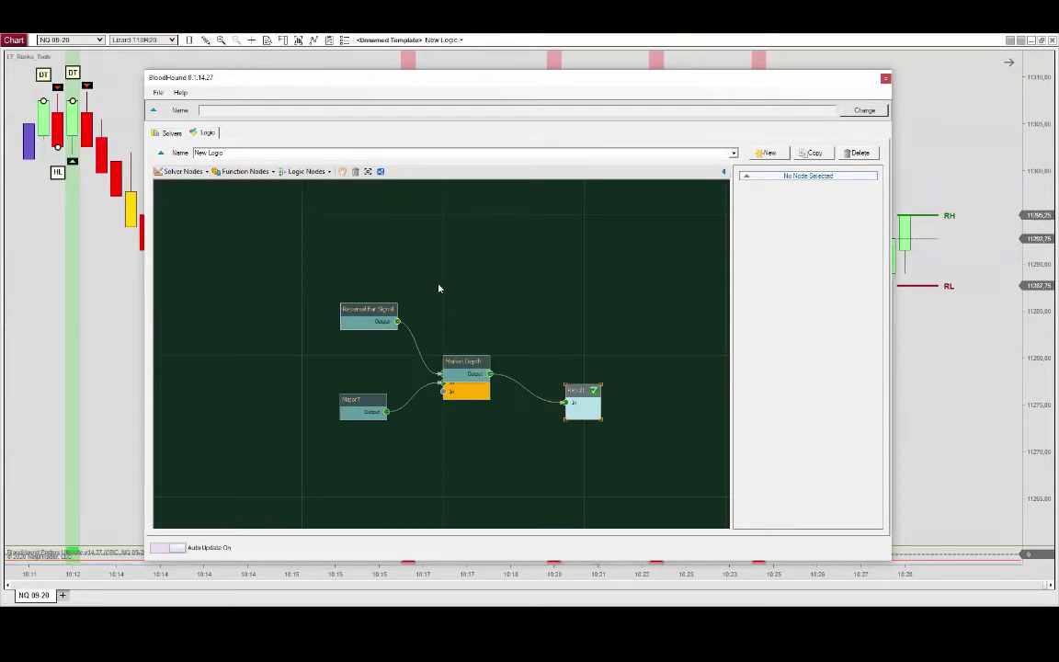
pyautogui.moveTo(396, 352); pyautogui.dragTo(564, 403)
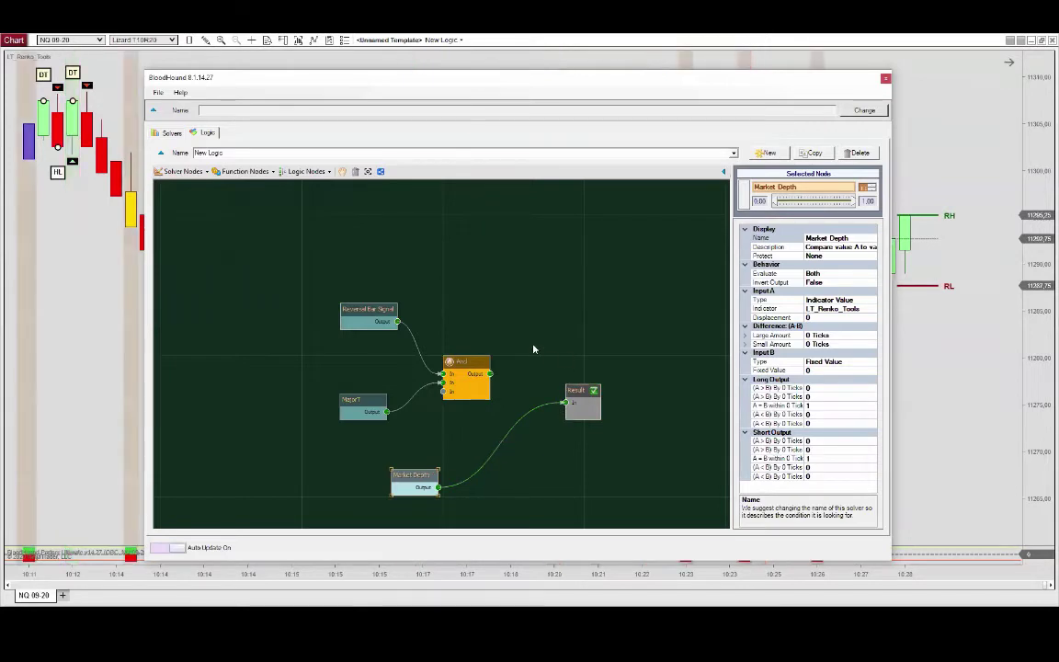
pyautogui.moveTo(397, 87); pyautogui.dragTo(510, 97)
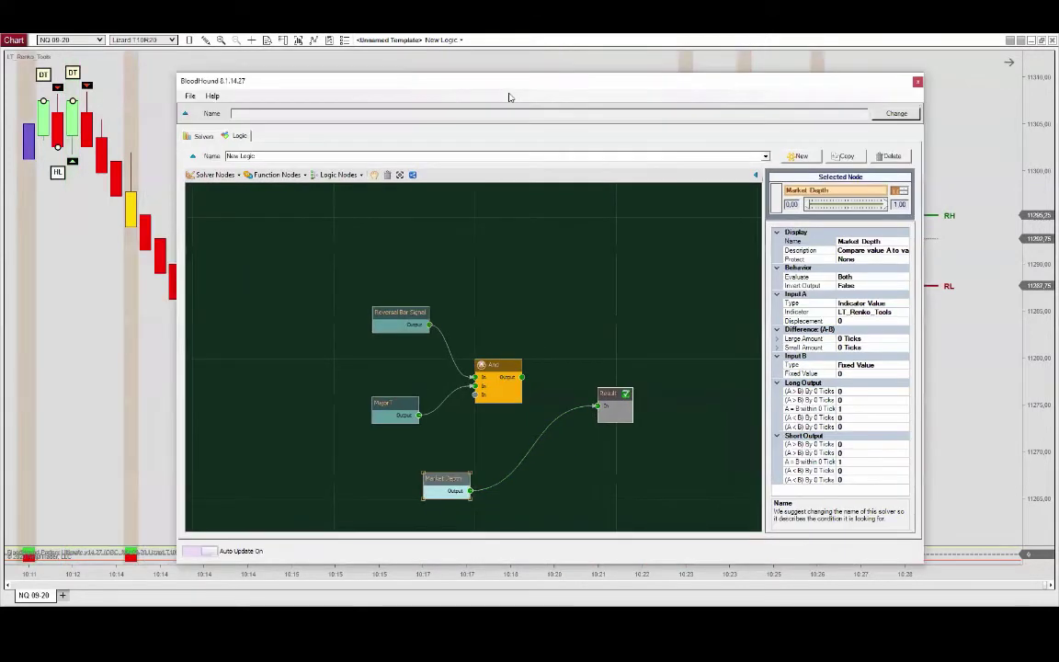
pyautogui.click(916, 82)
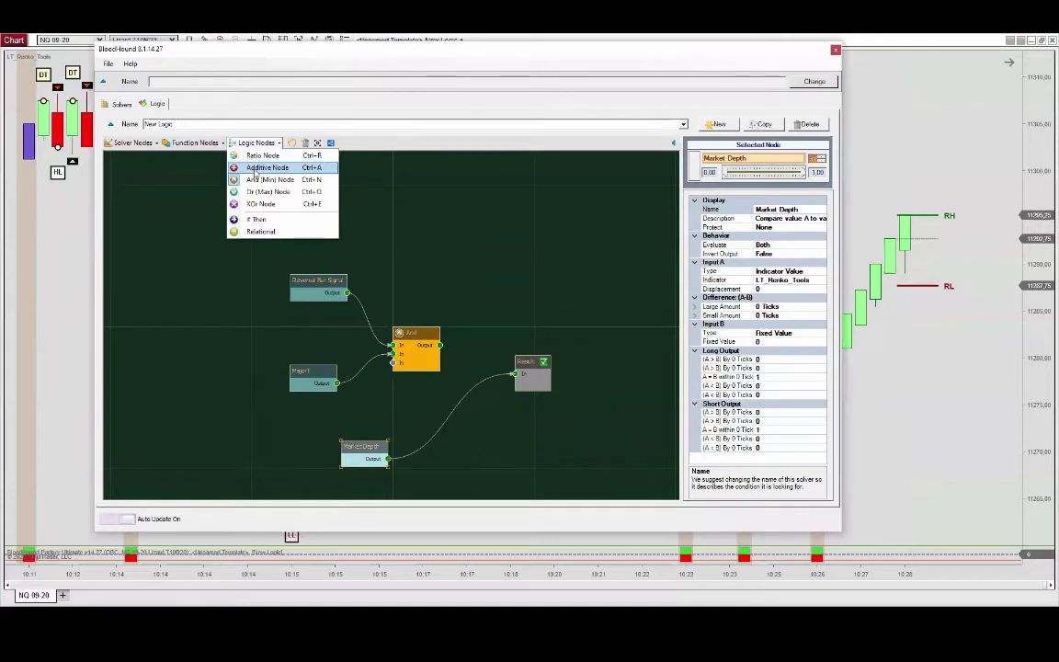
# Add an Inverter function node beside Market Depth and push the BloodHound window aside.
pyautogui.click(193, 142)
pyautogui.click(193, 142)
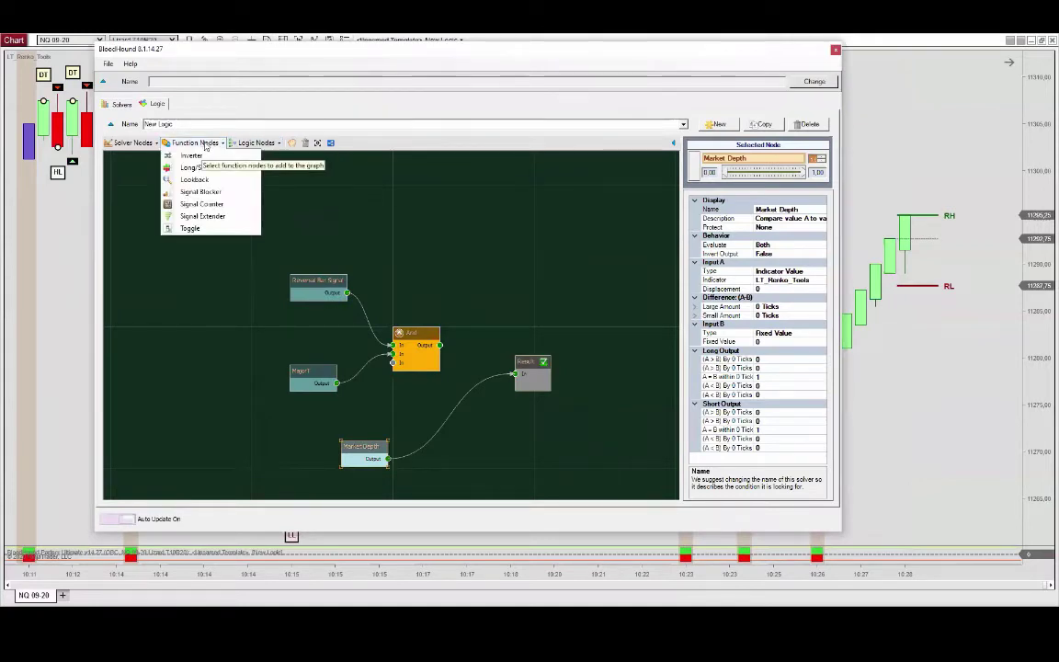
pyautogui.click(207, 161)
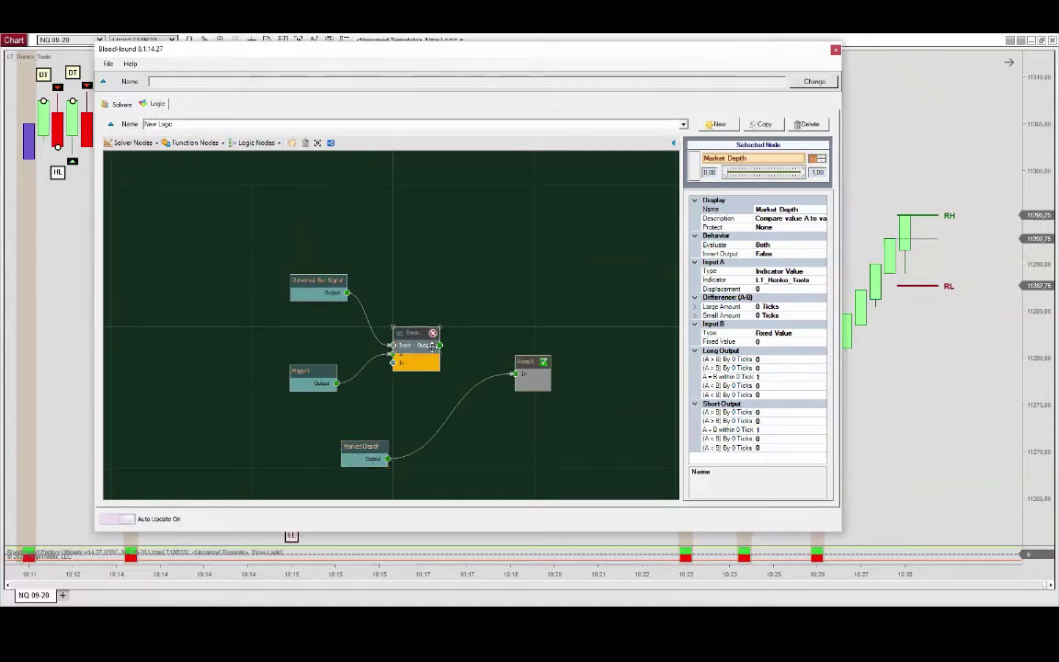
pyautogui.click(439, 443)
pyautogui.moveTo(439, 443); pyautogui.dragTo(415, 457)
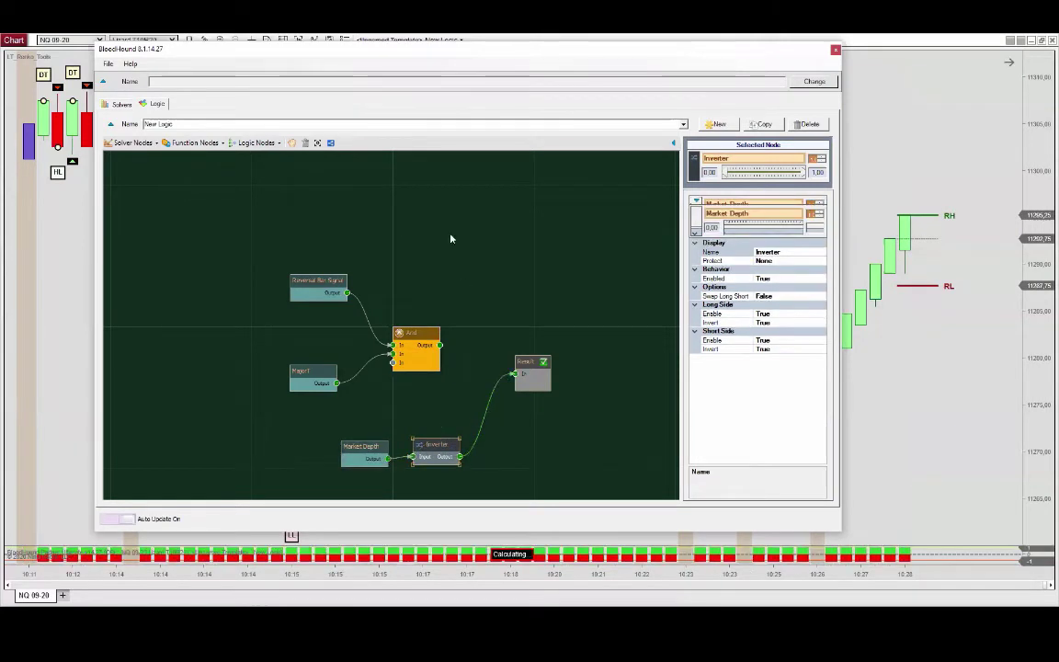
pyautogui.moveTo(368, 66); pyautogui.dragTo(1058, 99)
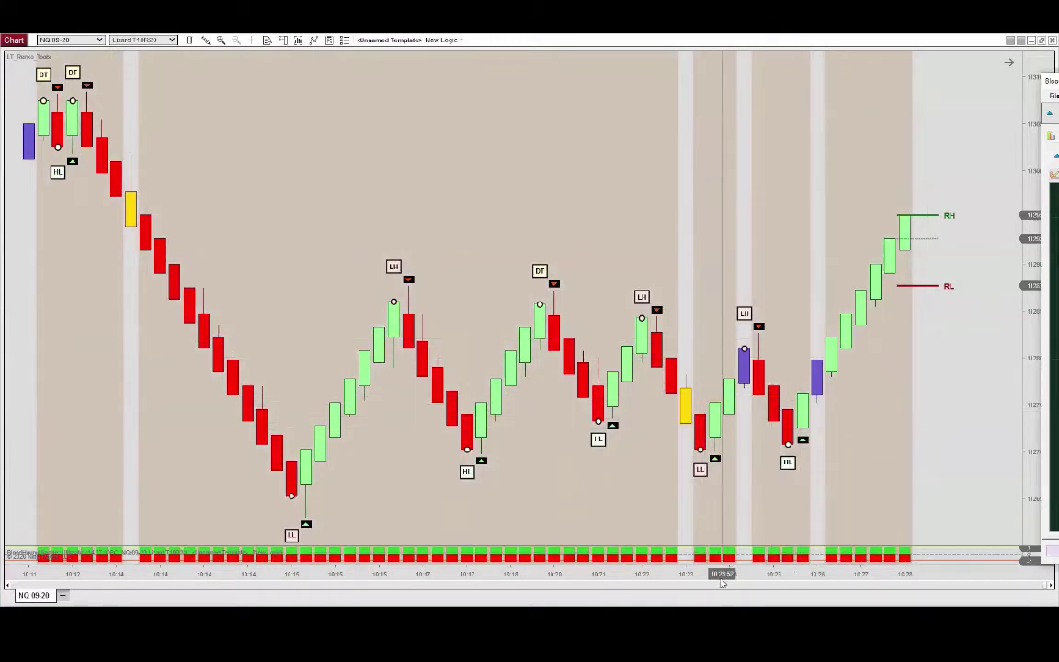
# Zoom the Renko chart in on the recent bars around 10:17–10:28.
pyautogui.click(553, 577)
pyautogui.moveTo(553, 577); pyautogui.dragTo(418, 577)
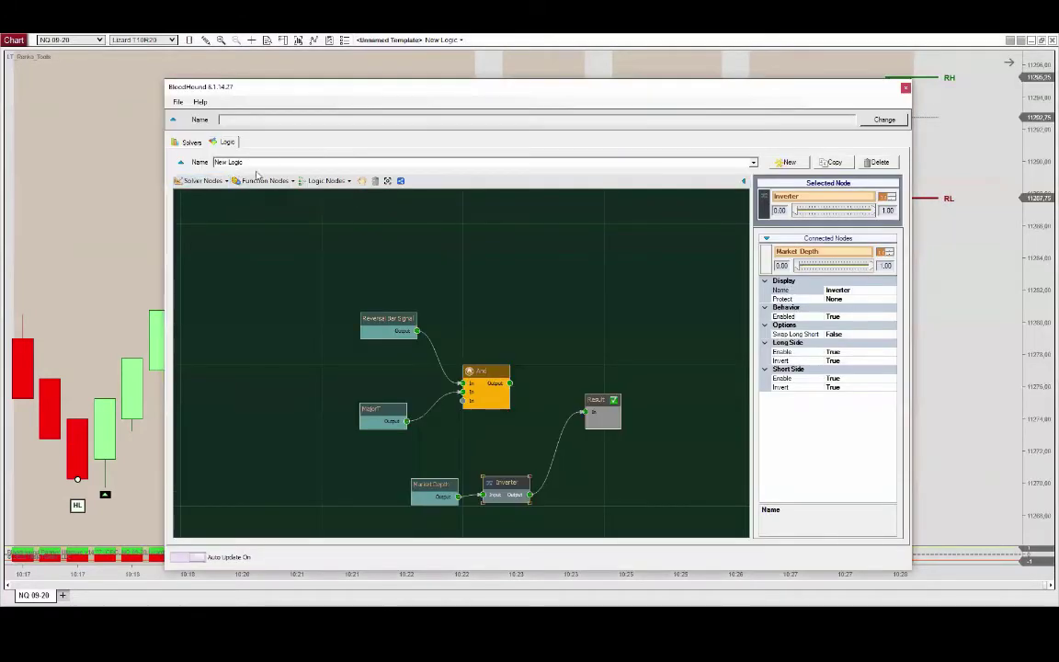
# Add a Signal Extender node and move the And node group to the upper left.
pyautogui.click(265, 181)
pyautogui.click(517, 377)
pyautogui.moveTo(488, 371); pyautogui.dragTo(550, 324)
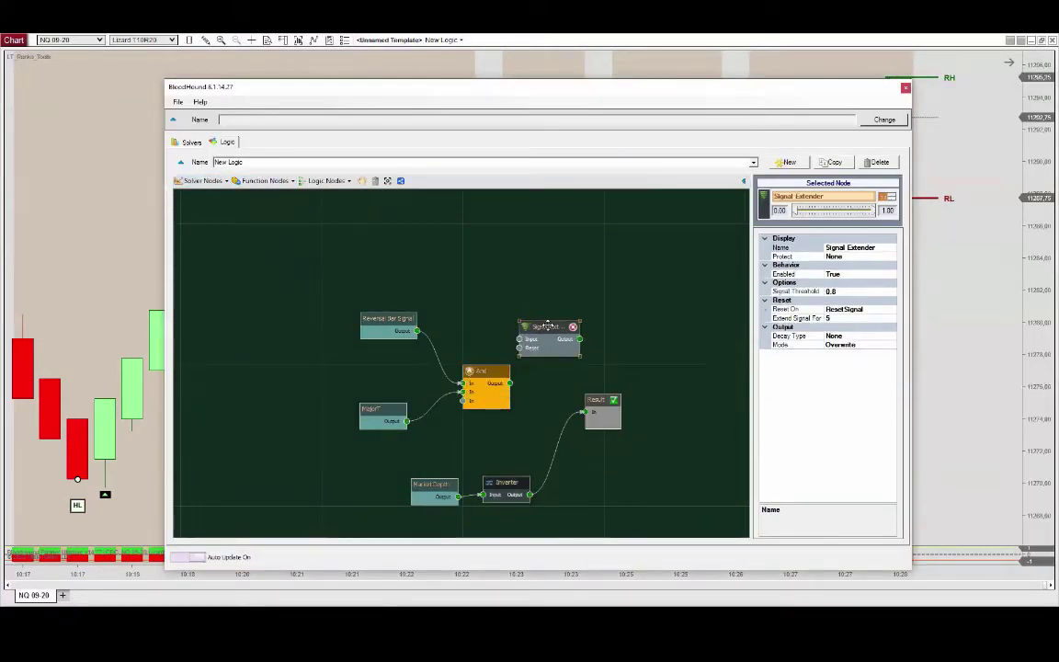
pyautogui.moveTo(450, 430); pyautogui.dragTo(349, 307)
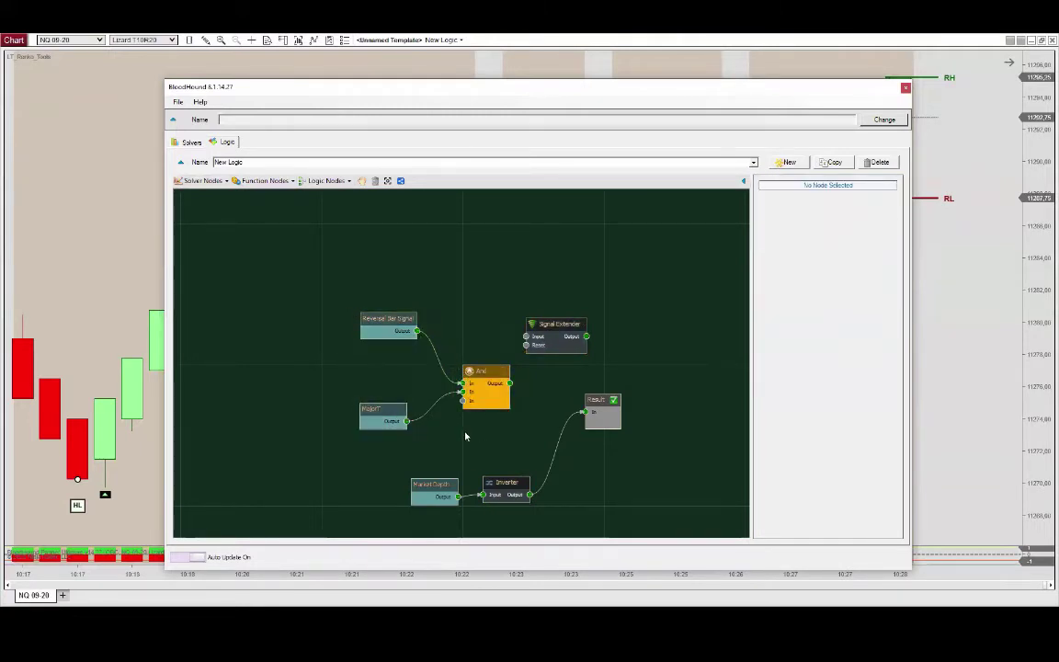
pyautogui.keyDown('ctrl'); pyautogui.click(483, 372); pyautogui.keyUp('ctrl')
pyautogui.moveTo(483, 372); pyautogui.dragTo(365, 280)
# Unlink Market Depth from Inverter, place Signal Extender between them, and extend signals for 2 bars.
pyautogui.moveTo(384, 440); pyautogui.dragTo(502, 458)
pyautogui.click(410, 470)
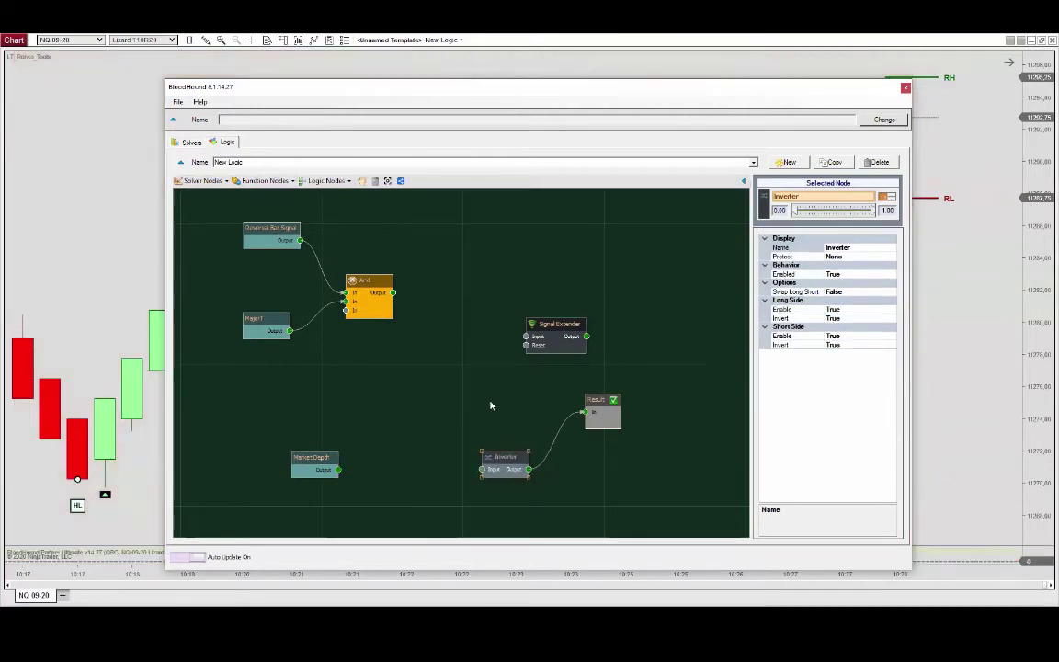
pyautogui.moveTo(557, 324); pyautogui.dragTo(404, 457)
pyautogui.click(846, 319)
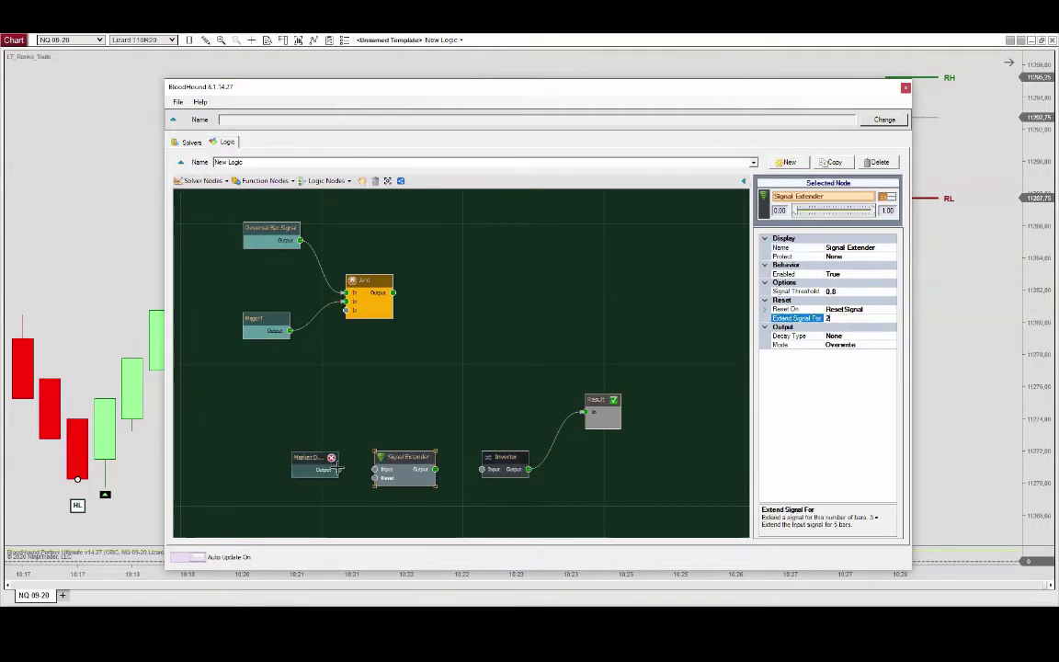
# Wire Market Depth into Signal Extender, scroll the chart through 10:35, and tidy the lower node chain.
pyautogui.moveTo(339, 469); pyautogui.dragTo(482, 470)
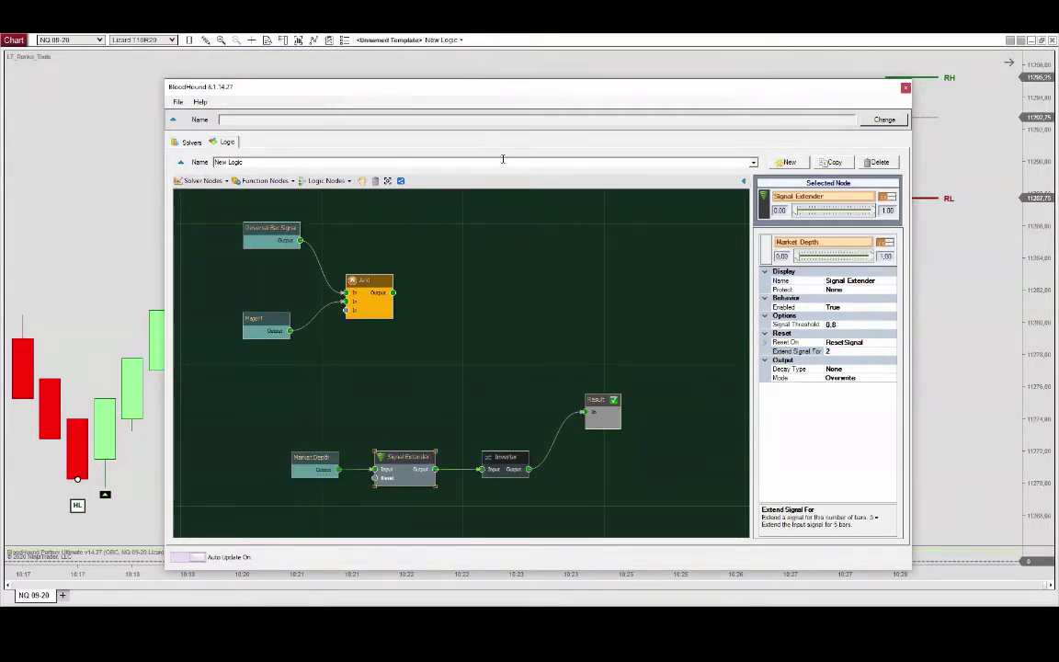
pyautogui.moveTo(450, 93); pyautogui.dragTo(1057, 93)
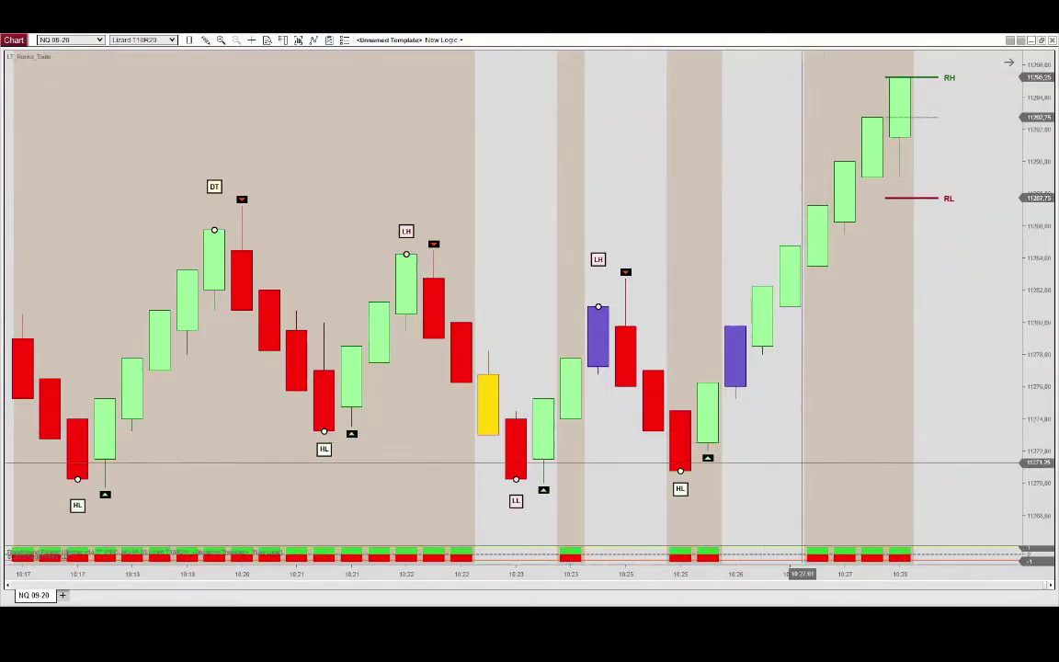
pyautogui.scroll(-5, 752, 447)
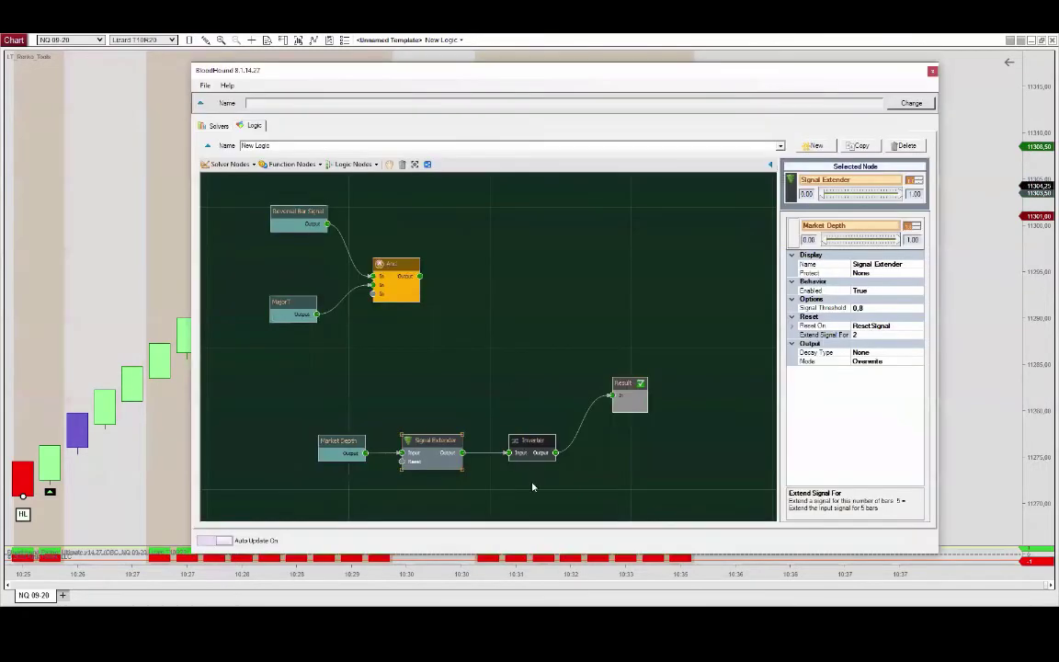
pyautogui.moveTo(532, 487); pyautogui.dragTo(302, 427)
pyautogui.moveTo(515, 432); pyautogui.dragTo(492, 368)
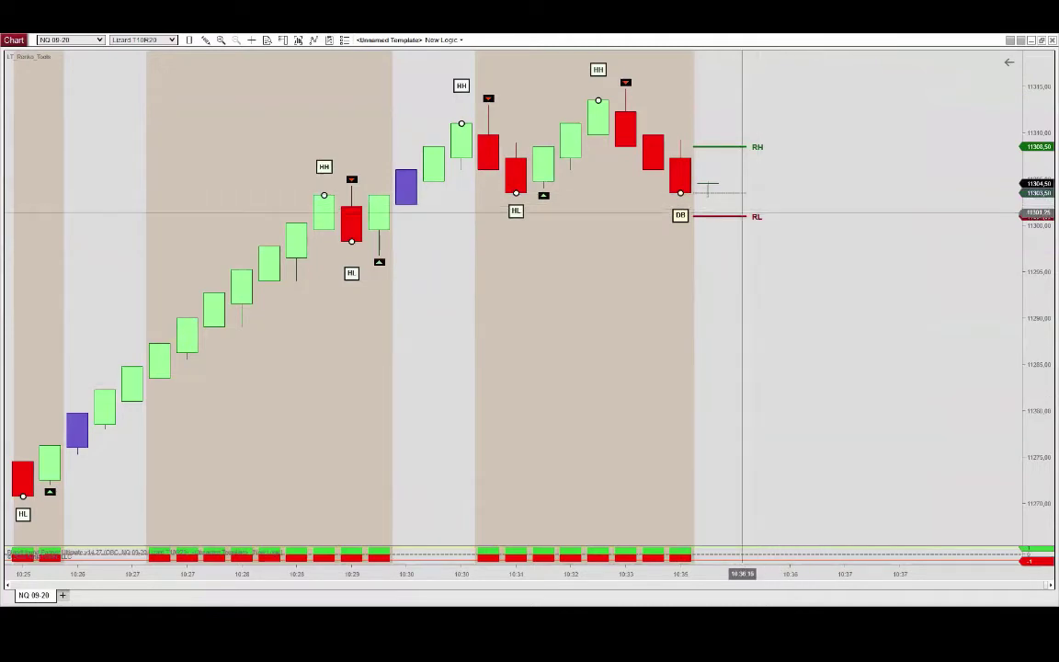
# Confirm the LT_Renko_Tools indicator's paint bar information is Market_Depth.
pyautogui.click(734, 218)
pyautogui.doubleClick(734, 218)
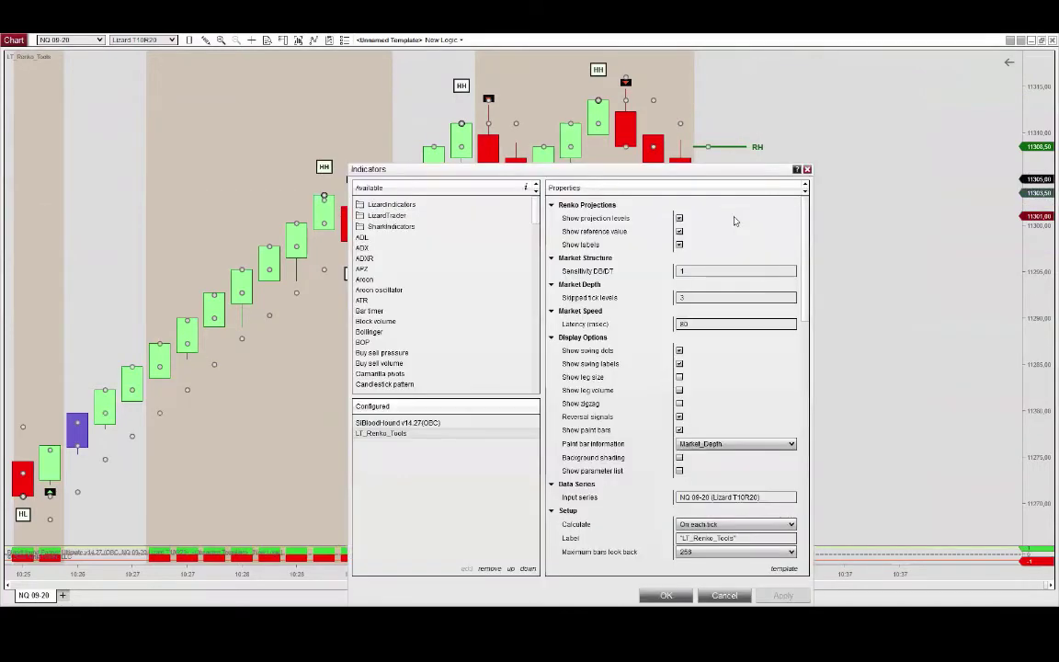
pyautogui.moveTo(649, 172); pyautogui.dragTo(563, 87)
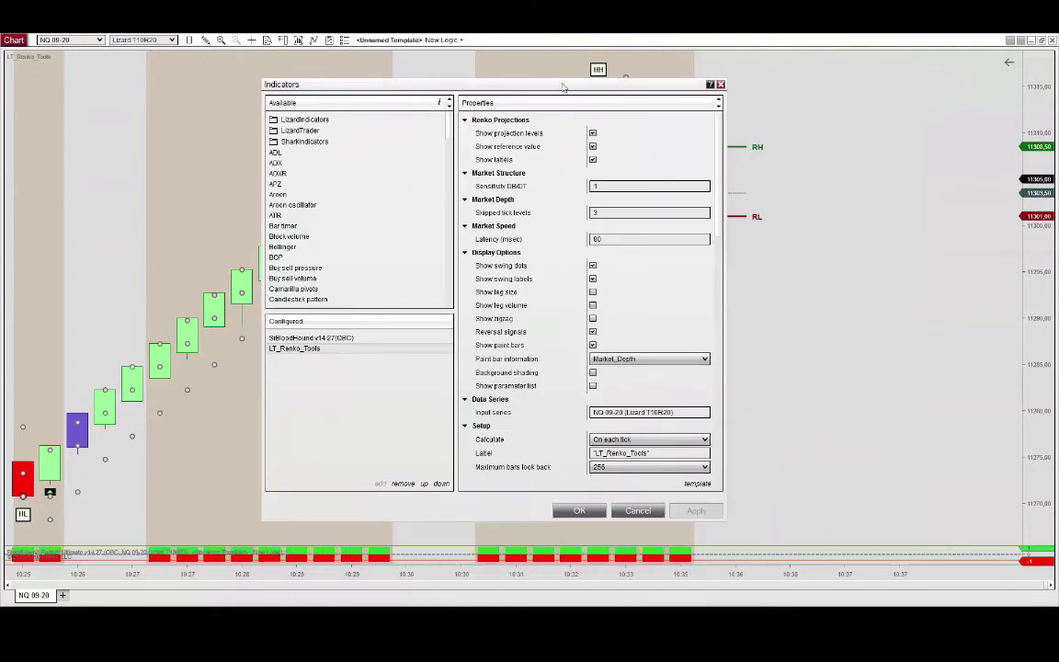
pyautogui.click(677, 357)
pyautogui.click(607, 478)
pyautogui.click(579, 510)
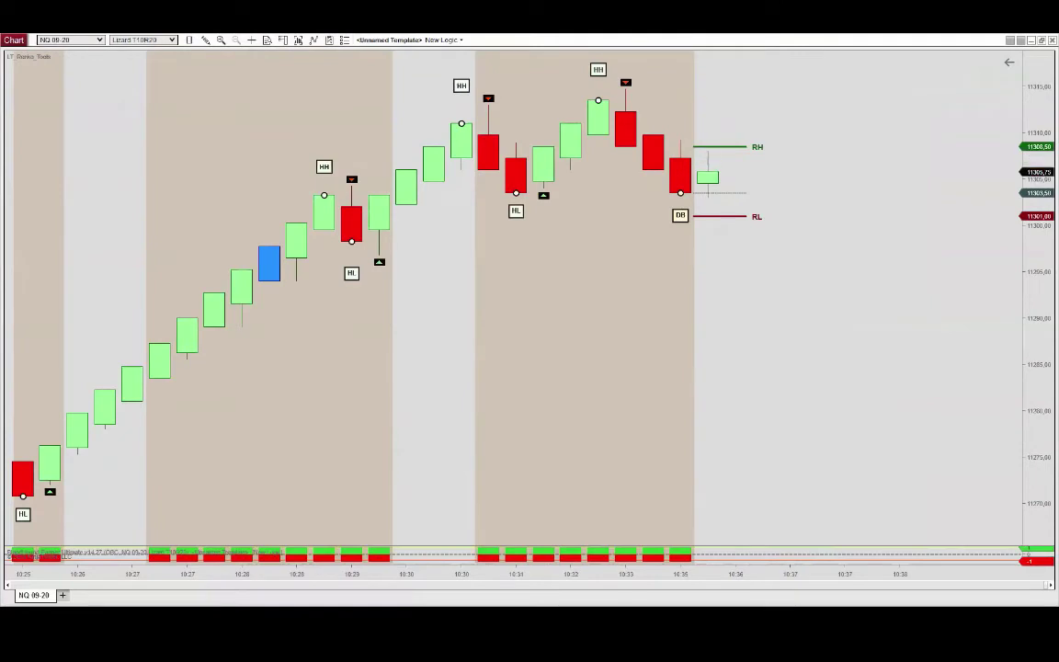
# Remove BloodHound's shading and signal row from the chart and scroll back through the bars.
pyautogui.click(510, 552)
pyautogui.press('Delete')
pyautogui.scroll(-5, 543, 432)
pyautogui.scroll(10, 588, 432)
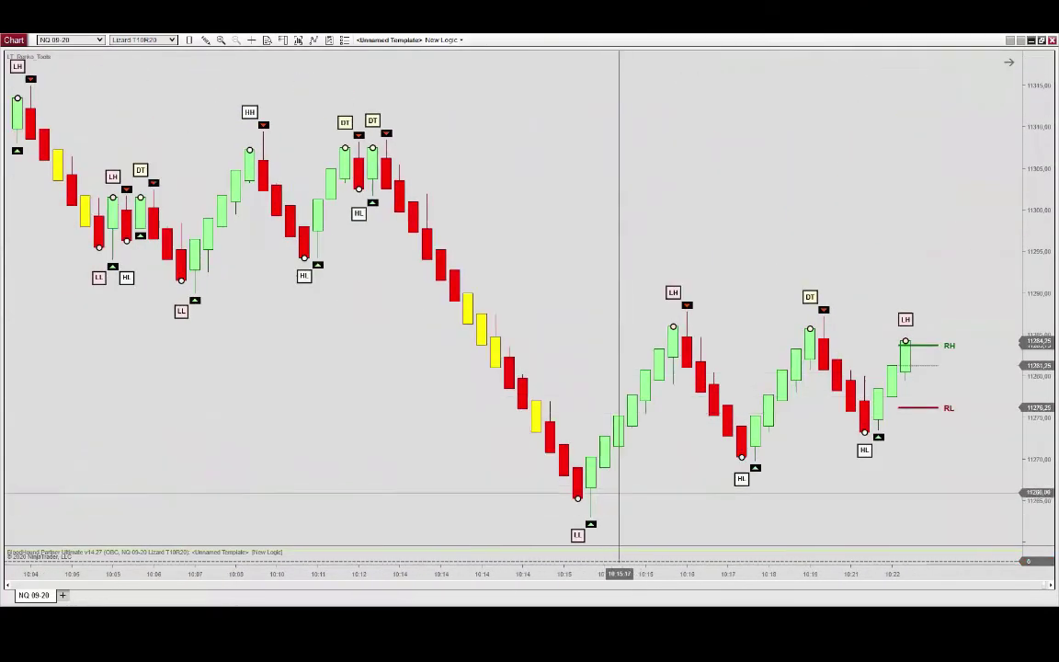
pyautogui.scroll(5, 598, 415)
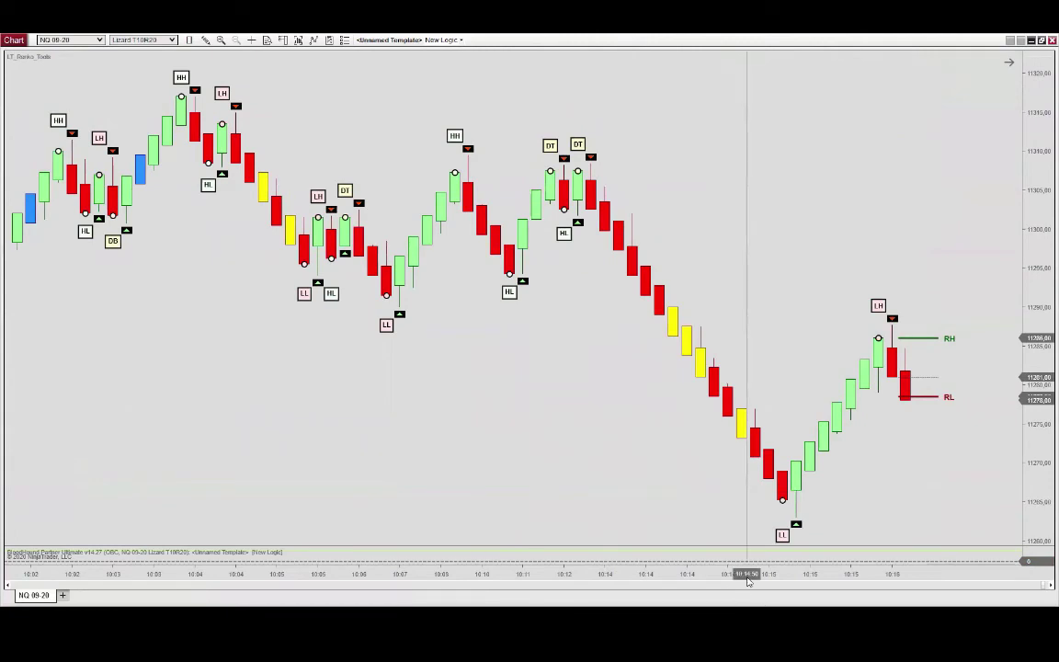
pyautogui.scroll(5, 747, 570)
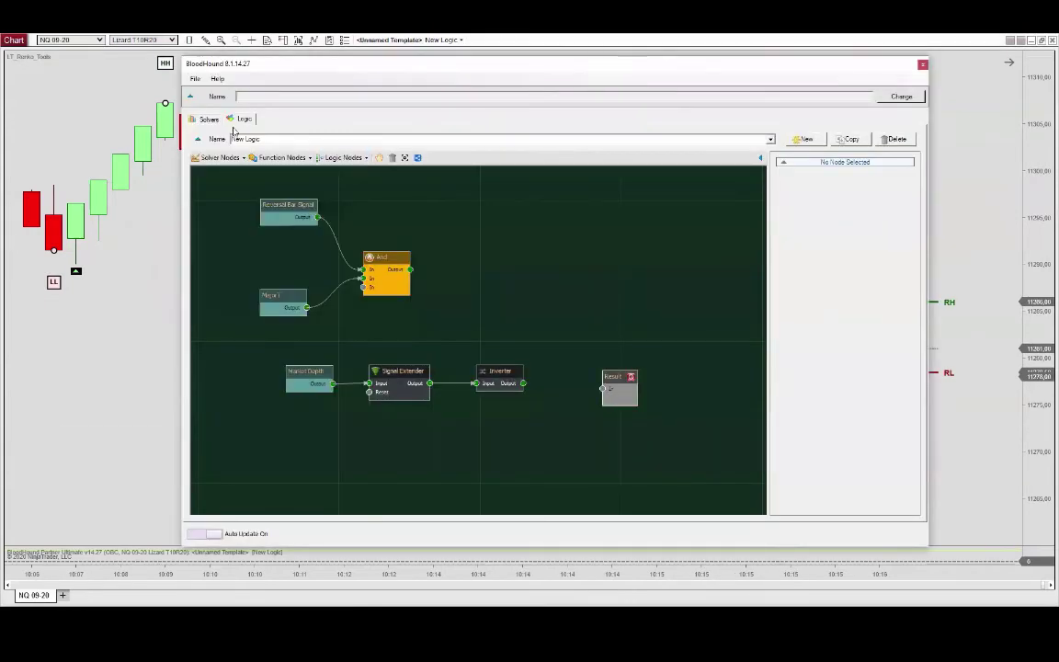
# Duplicate the Market Depth solver and rename the copy Market Speed.
pyautogui.click(207, 120)
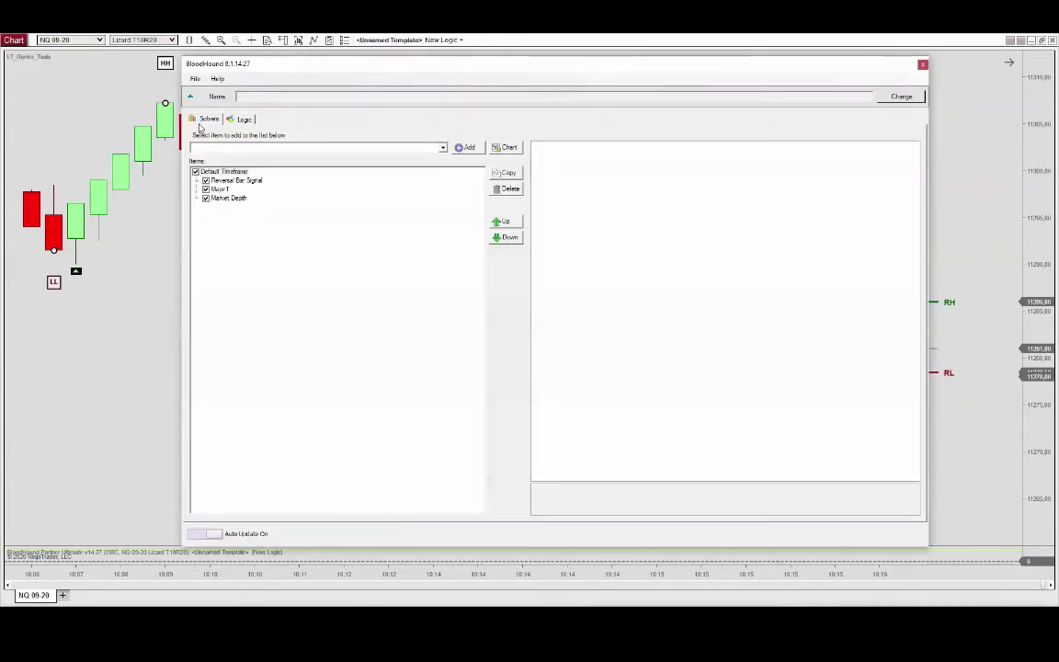
pyautogui.click(229, 199)
pyautogui.click(504, 172)
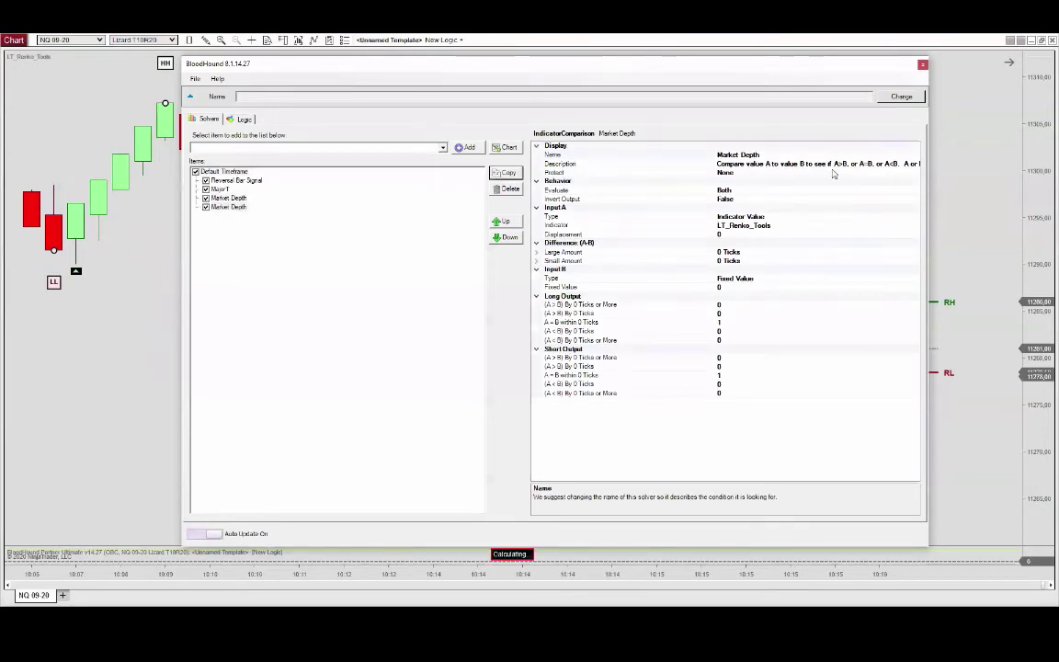
pyautogui.doubleClick(753, 155)
pyautogui.write('Speed')
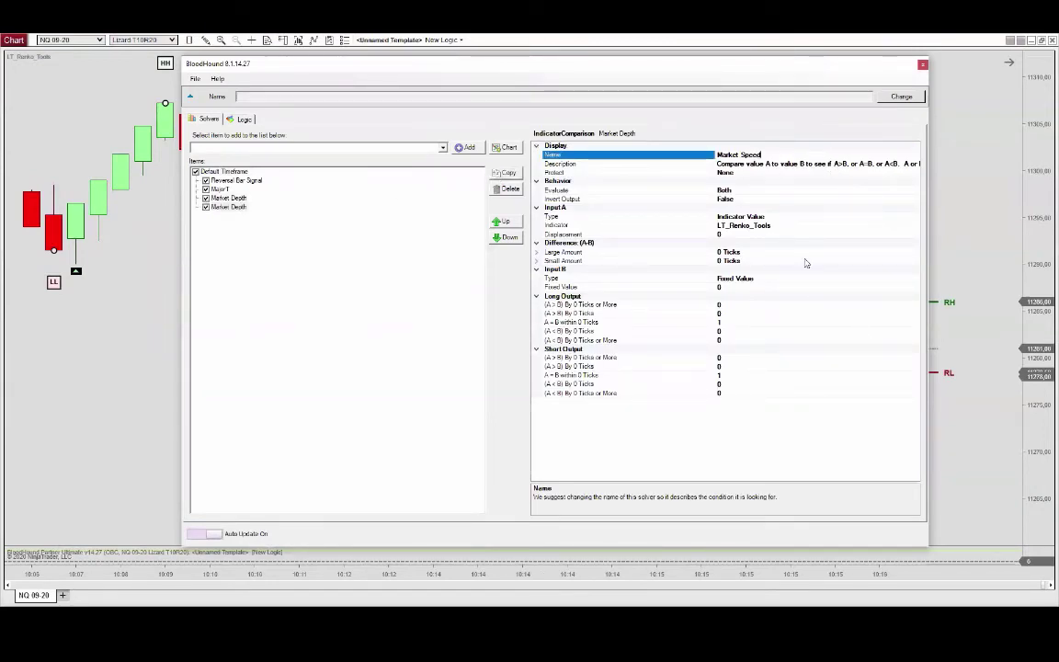
pyautogui.click(814, 226)
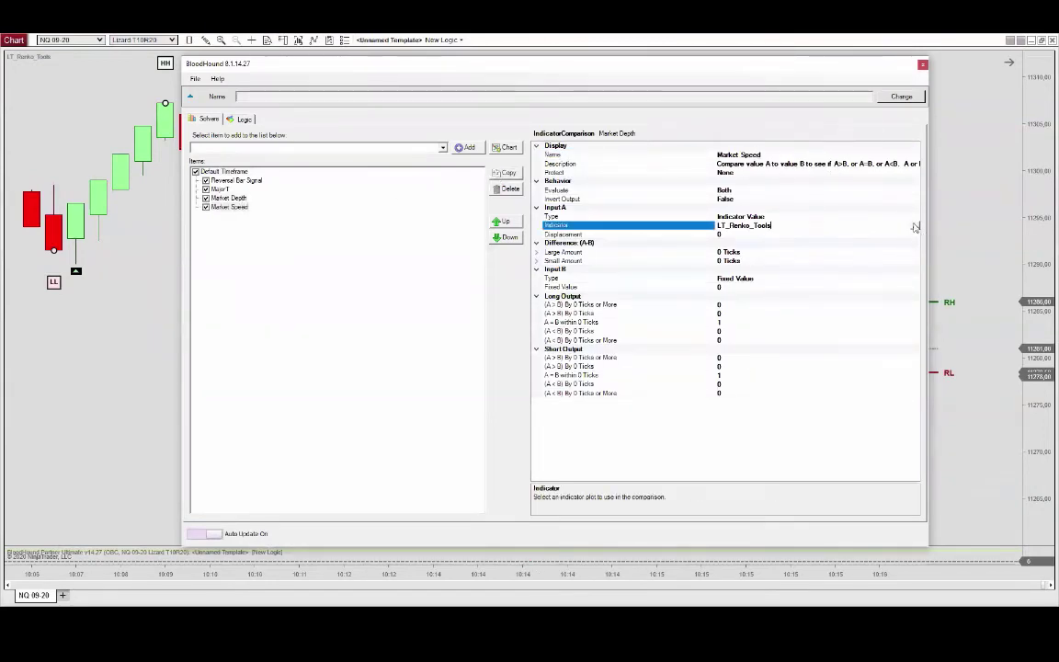
# Set Market Speed's input to the LT_Renko_Tools MarketSpeed plot for long and short.
pyautogui.click(912, 226)
pyautogui.moveTo(723, 408); pyautogui.dragTo(719, 464)
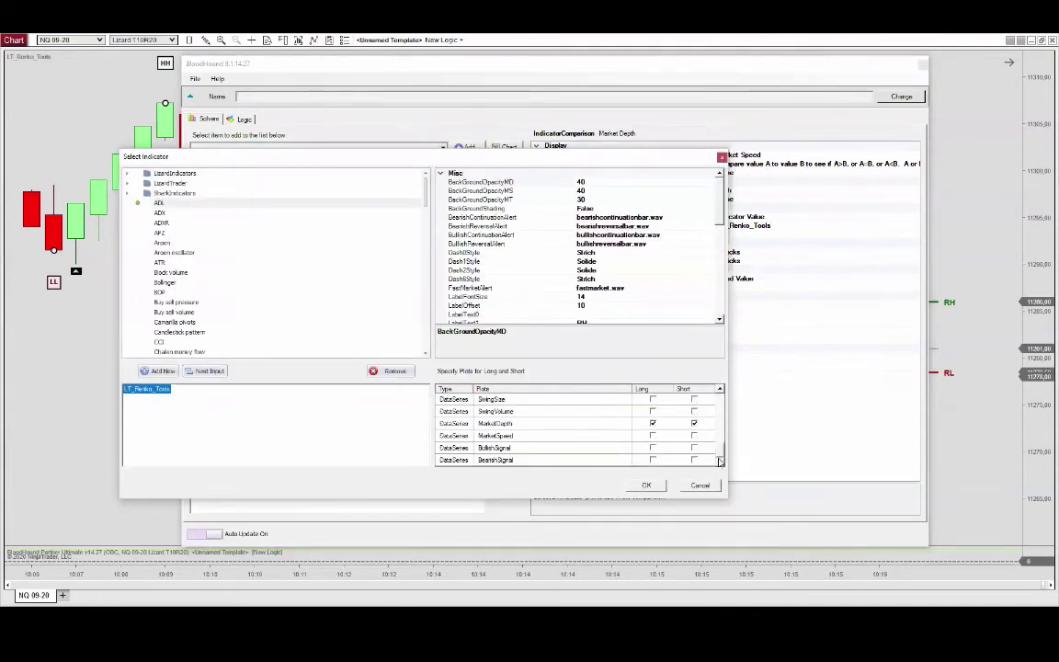
pyautogui.click(652, 435)
pyautogui.click(694, 435)
pyautogui.click(648, 486)
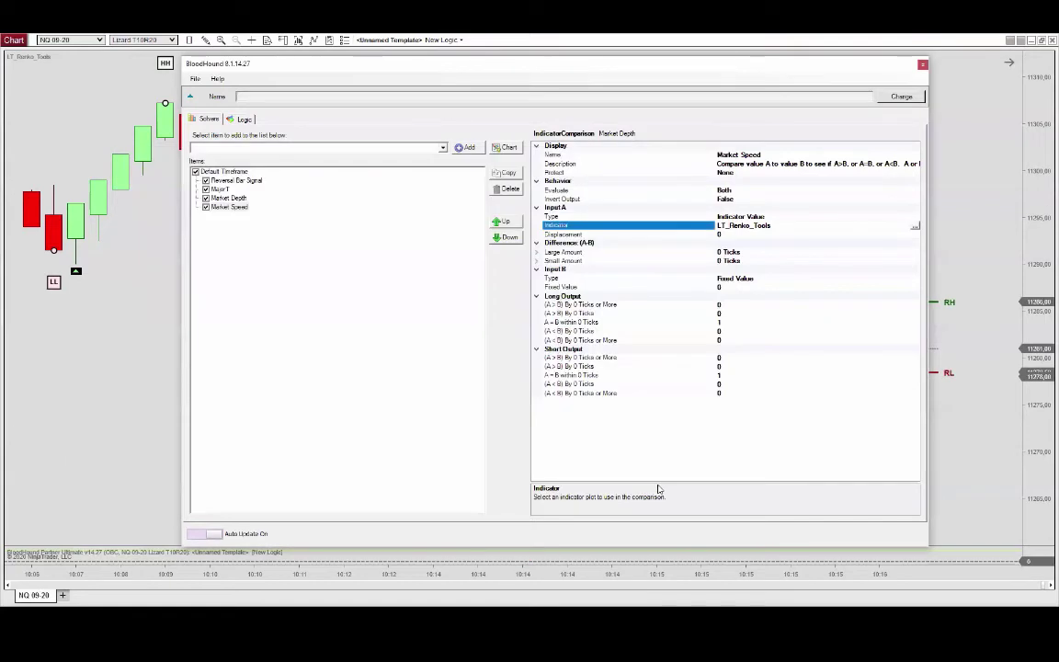
# Set Market Speed's long and short (A > B) outputs to 1 and A = B to 0.
pyautogui.click(749, 374)
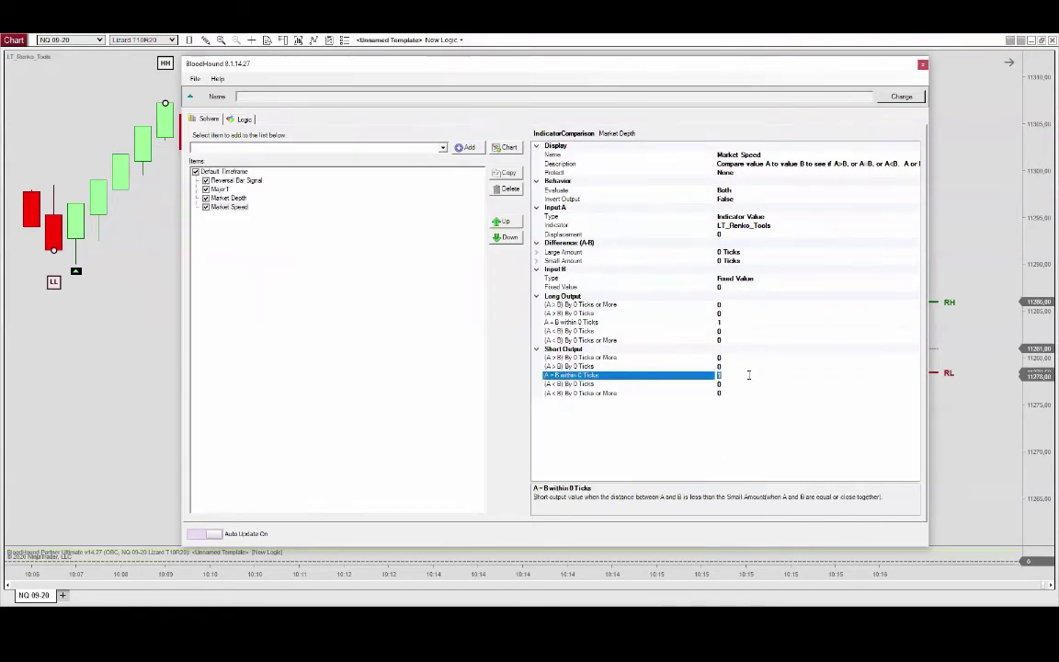
pyautogui.click(738, 366)
pyautogui.write('1')
pyautogui.click(733, 356)
pyautogui.write('1')
pyautogui.click(728, 322)
pyautogui.click(730, 314)
pyautogui.write('1')
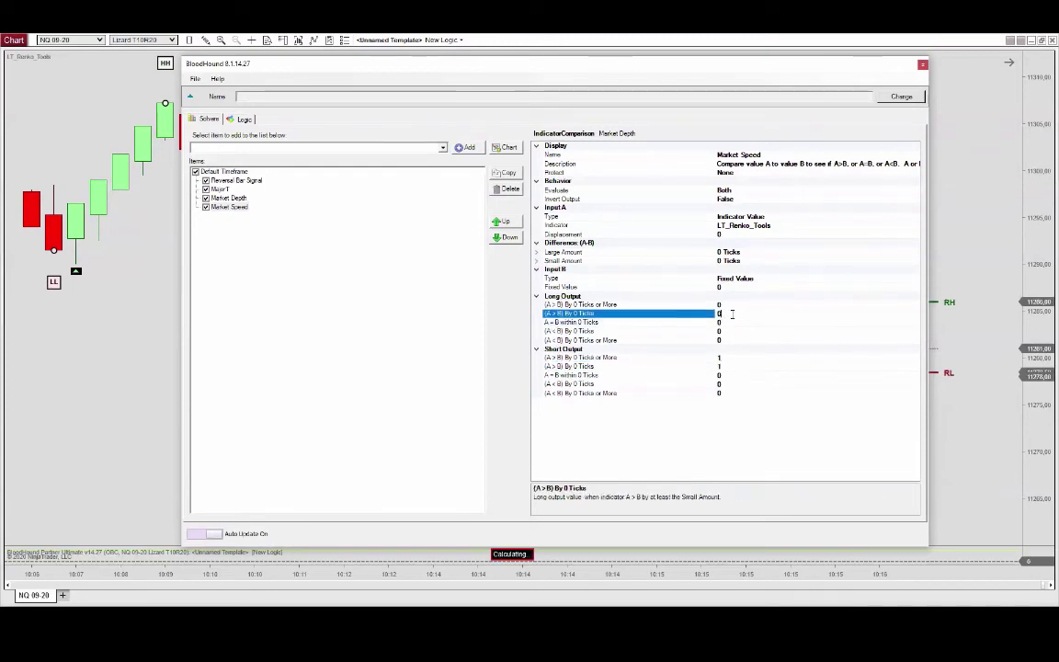
pyautogui.click(733, 304)
pyautogui.write('1')
pyautogui.click(402, 395)
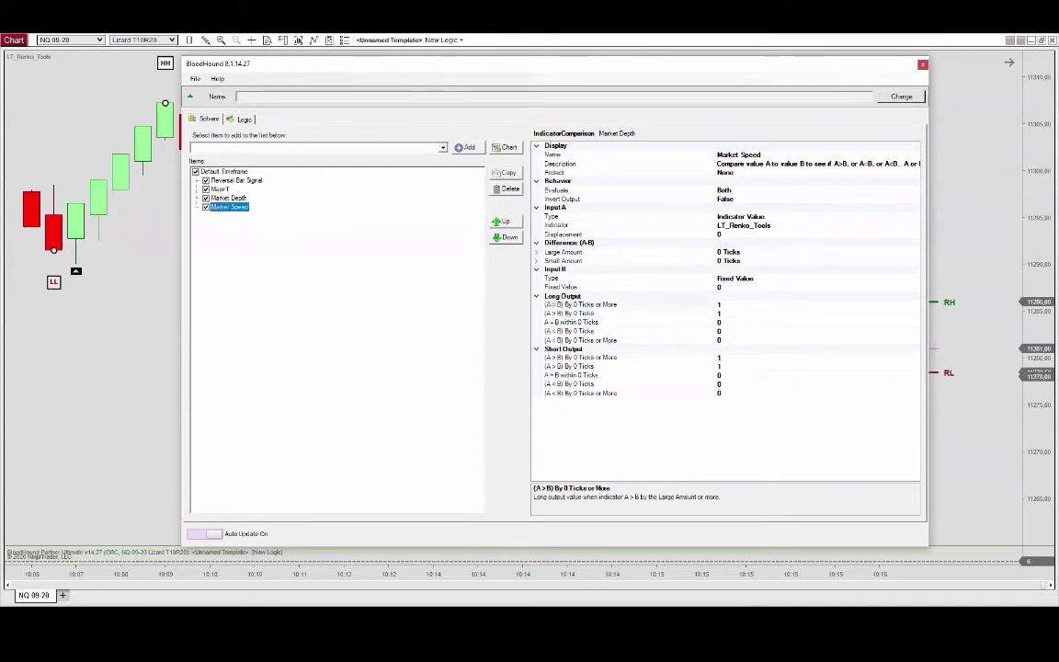
pyautogui.click(241, 119)
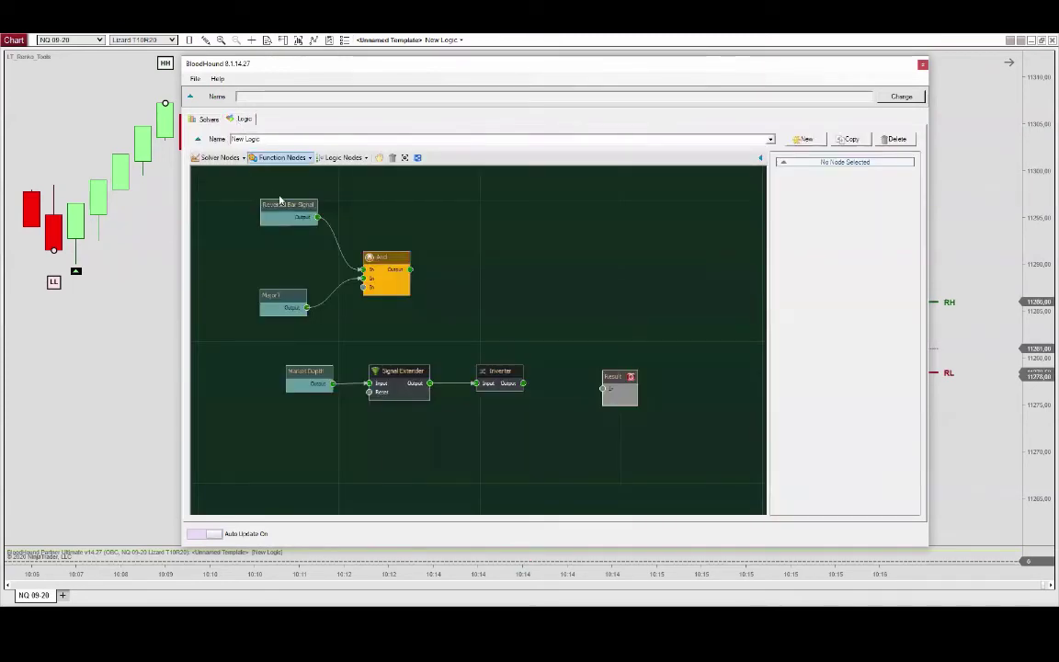
# Place an existing Market Speed solver node below the Inverter, wire its output into Result, and view the chart.
pyautogui.click(216, 158)
pyautogui.moveTo(226, 171)
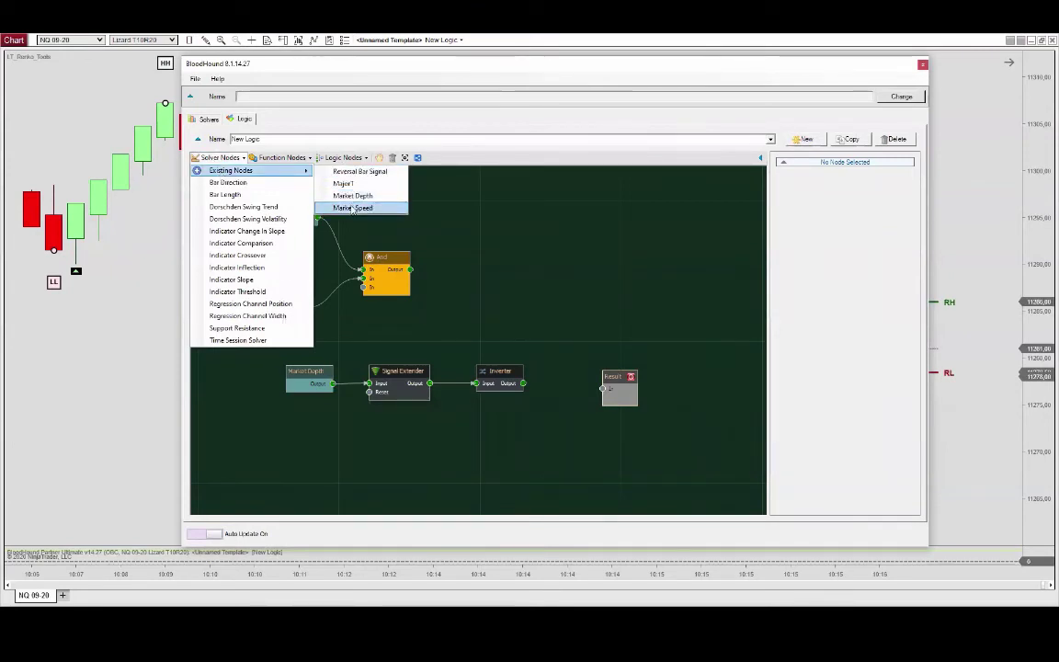
pyautogui.click(355, 206)
pyautogui.click(492, 434)
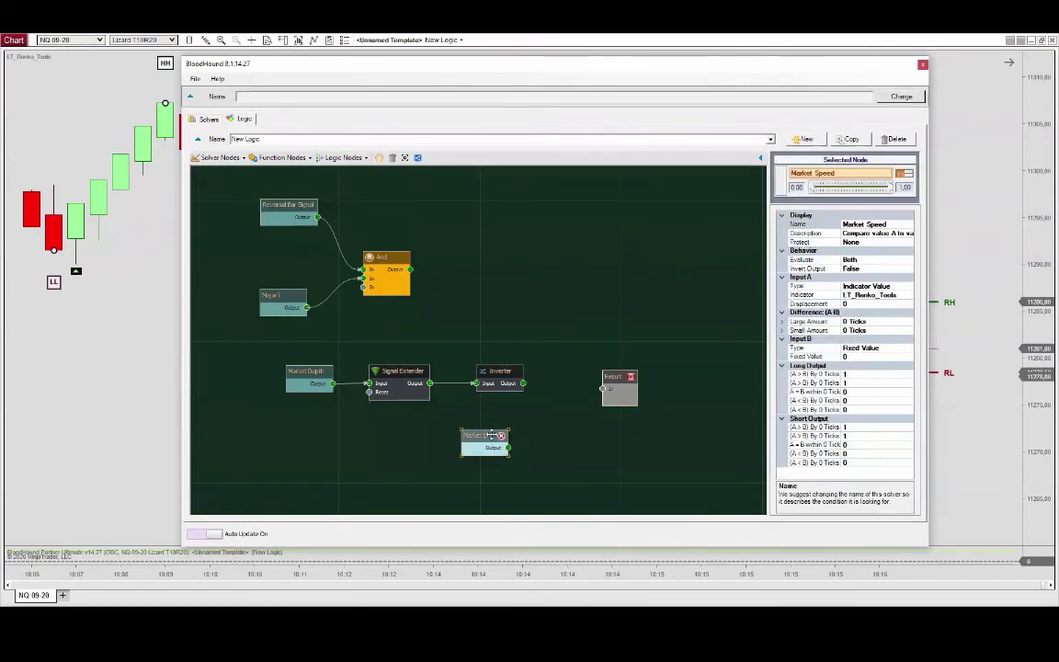
pyautogui.moveTo(510, 448); pyautogui.dragTo(604, 388)
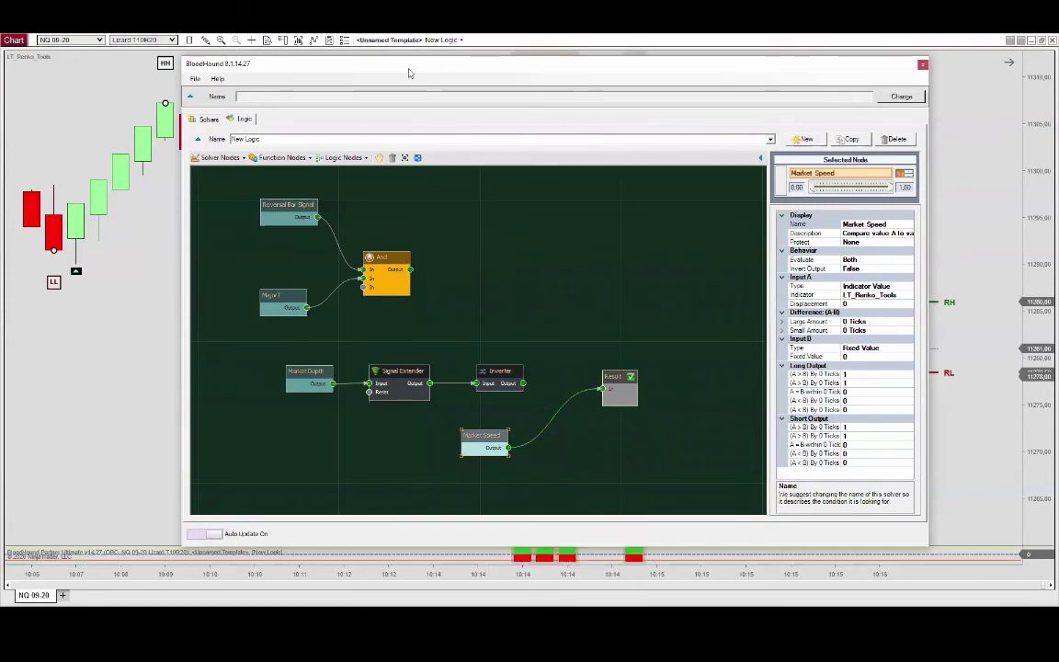
pyautogui.moveTo(404, 69); pyautogui.dragTo(577, 76)
pyautogui.click(963, 66)
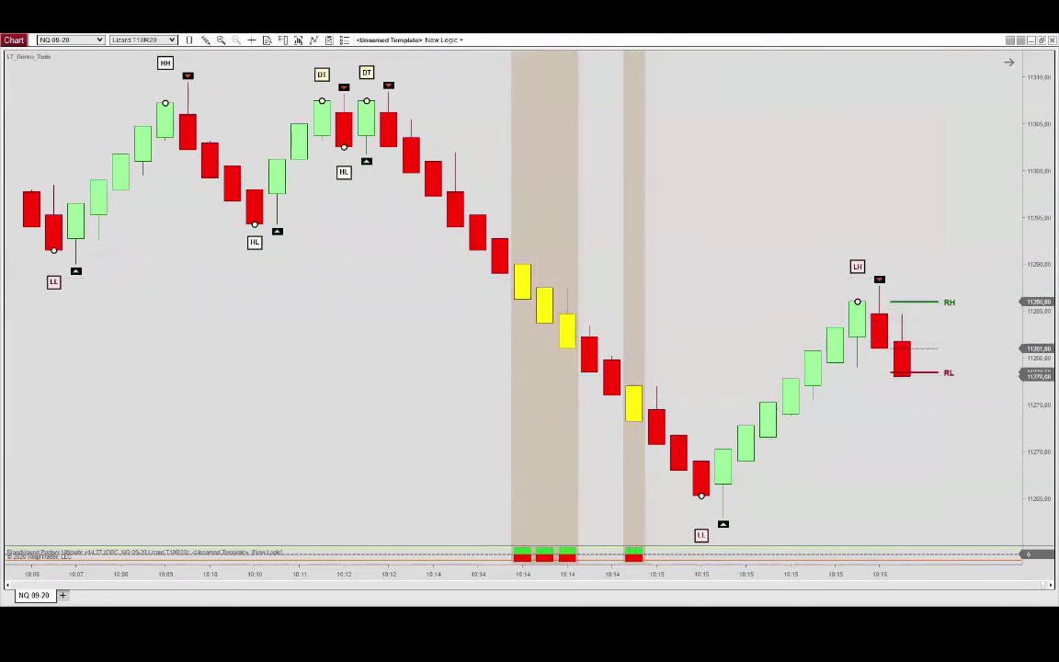
# Shift the Market Speed node left and add a new Inverter node below the existing one.
pyautogui.hotkey('alt', 'Tab')
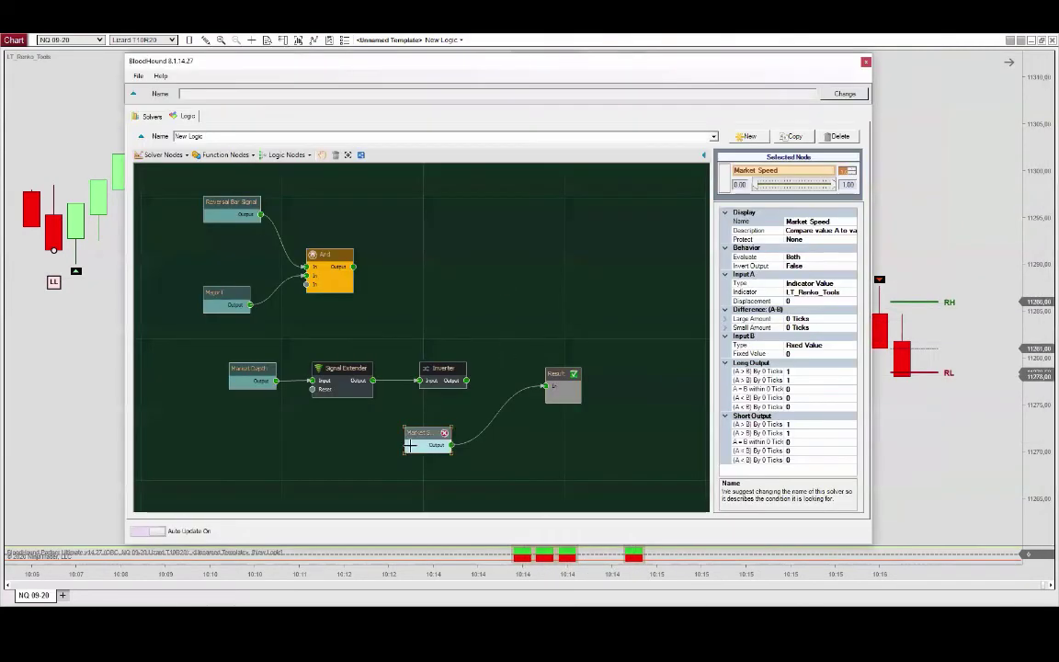
pyautogui.moveTo(425, 433); pyautogui.dragTo(250, 445)
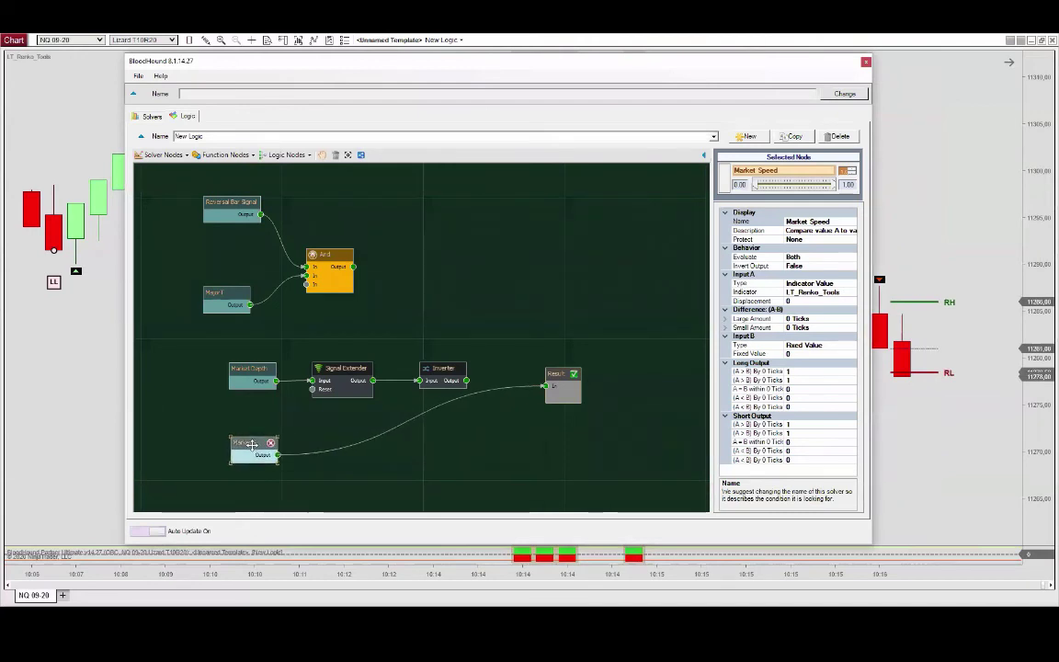
pyautogui.click(224, 154)
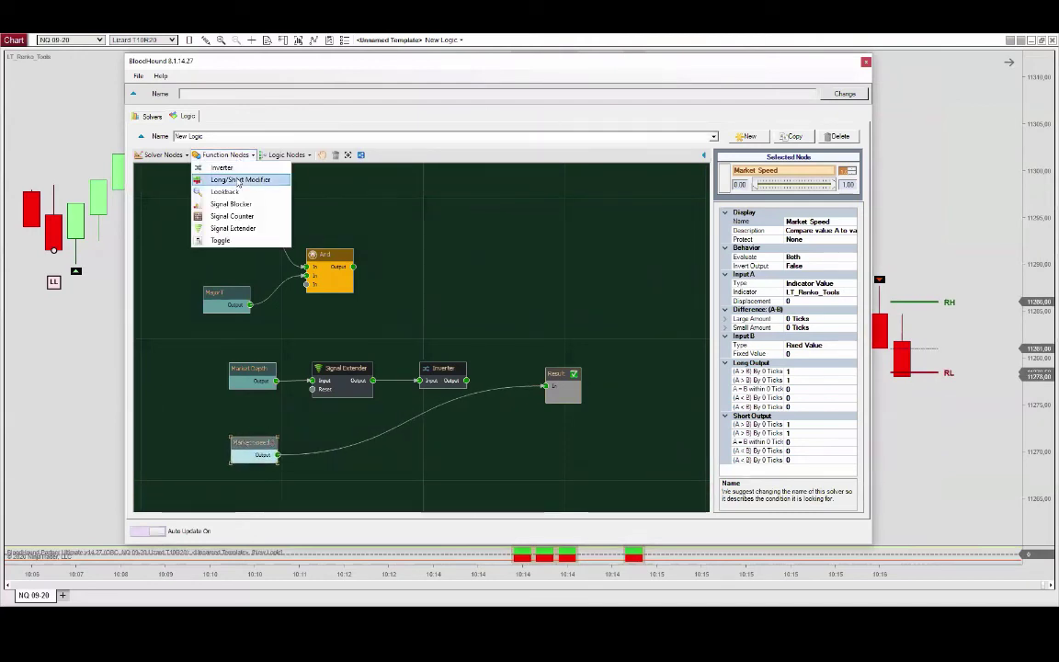
pyautogui.click(242, 171)
pyautogui.moveTo(444, 350); pyautogui.dragTo(430, 430)
# Add a Signal Extender beside Market Speed set to 2 bars and wire it into the new Inverter.
pyautogui.click(219, 154)
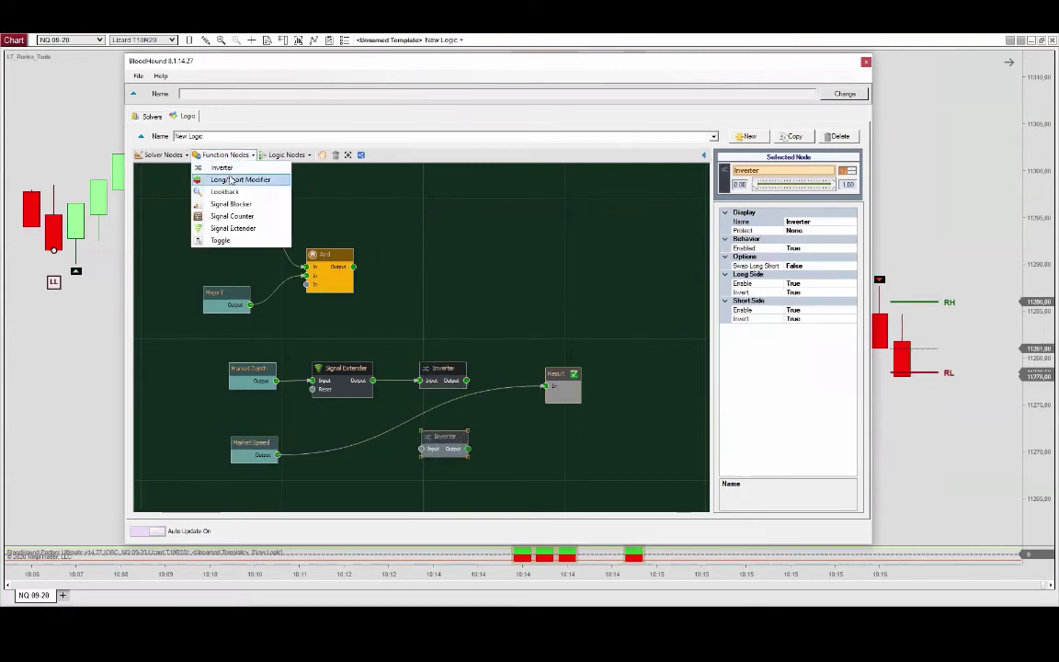
pyautogui.click(233, 228)
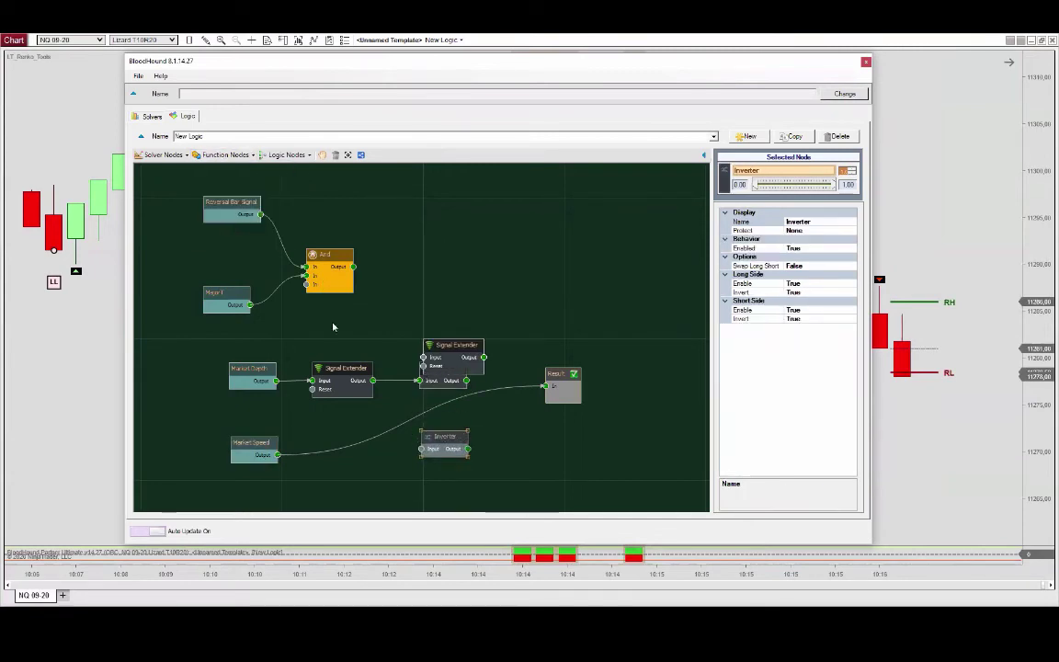
pyautogui.moveTo(451, 346); pyautogui.dragTo(340, 441)
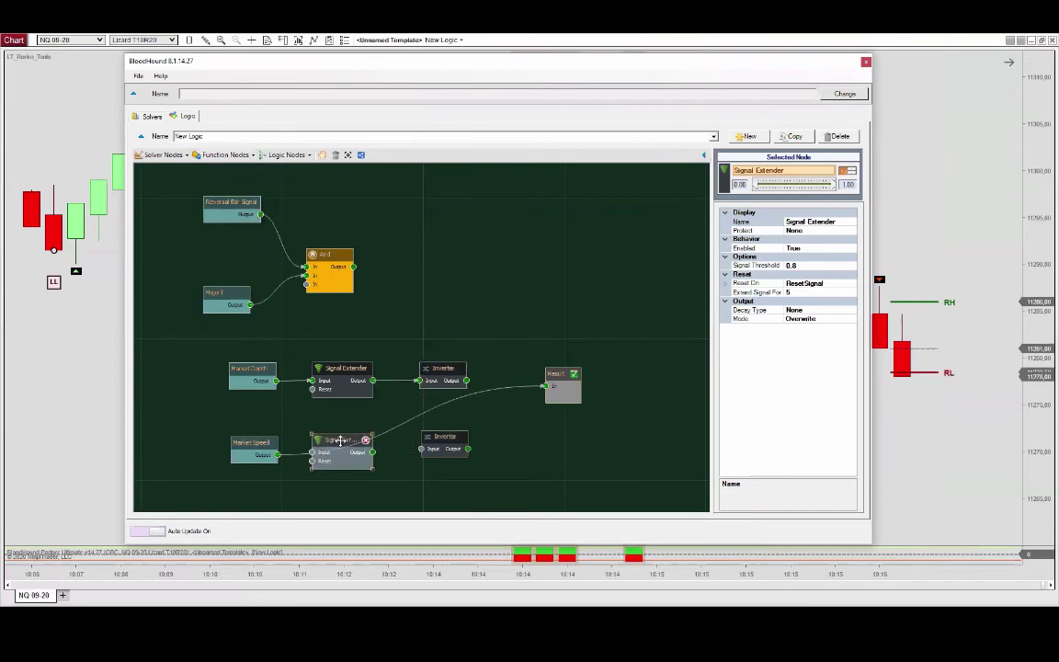
pyautogui.click(334, 367)
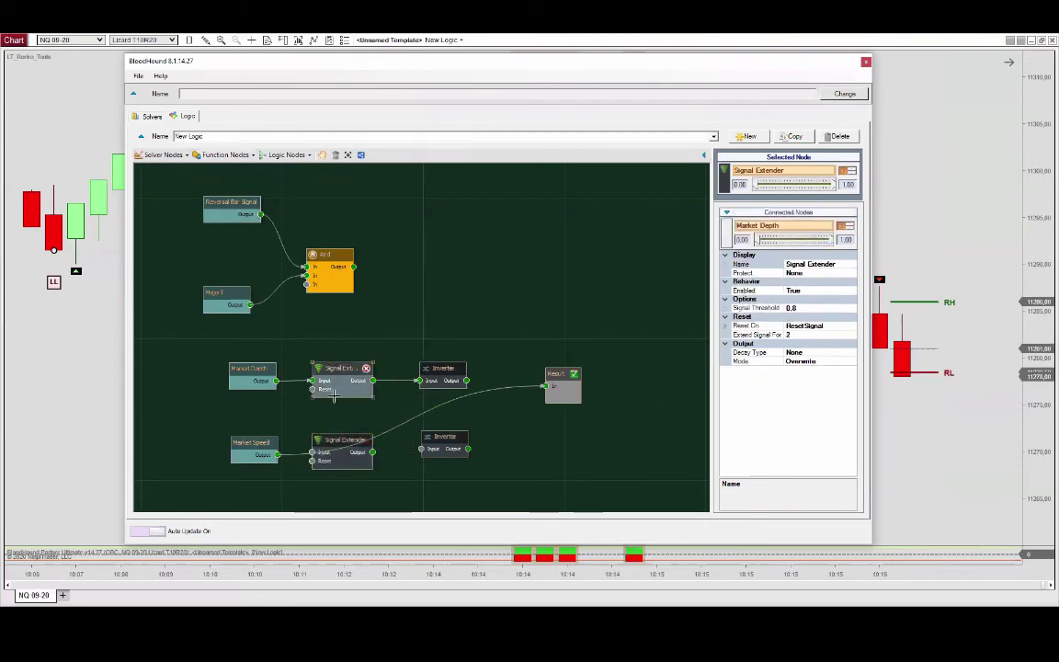
pyautogui.click(344, 439)
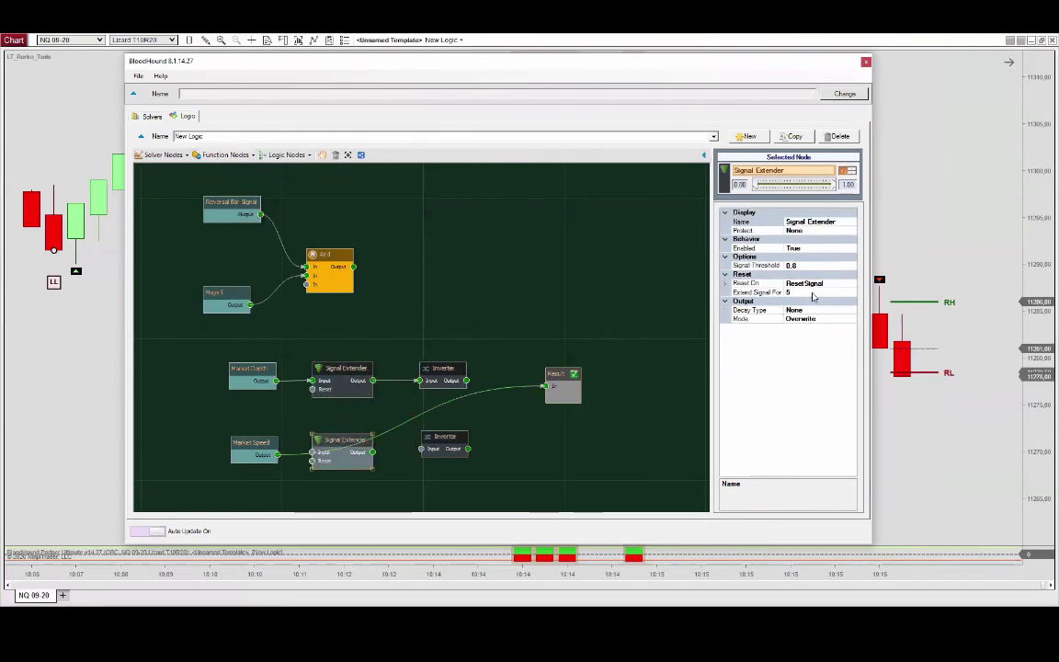
pyautogui.click(813, 292)
pyautogui.write('2')
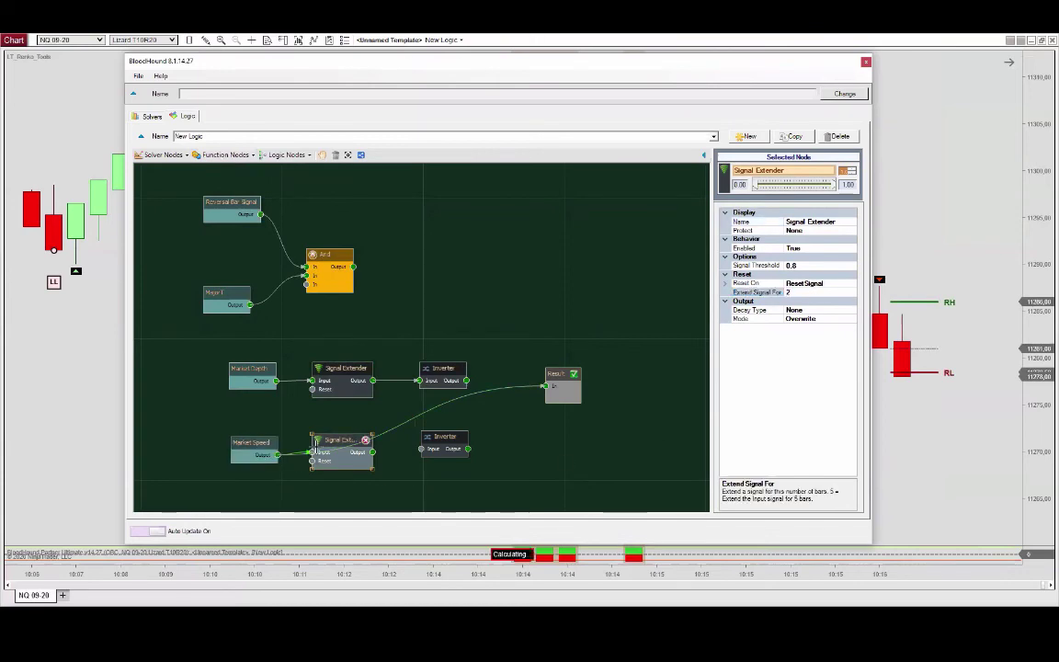
pyautogui.click(370, 453)
pyautogui.moveTo(371, 452); pyautogui.dragTo(547, 386)
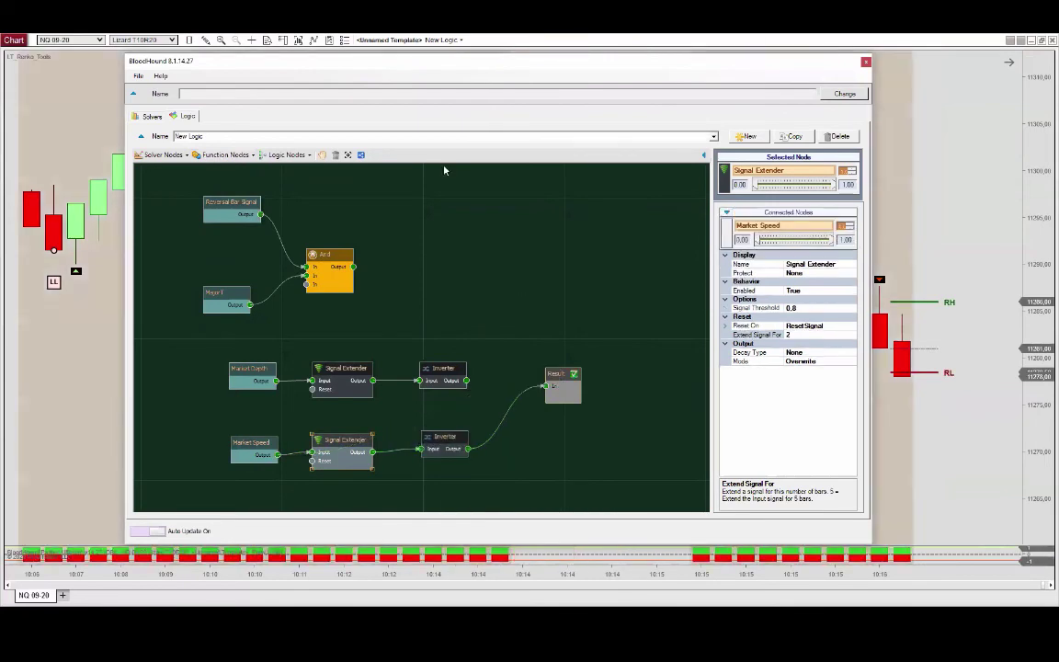
pyautogui.press('Escape')
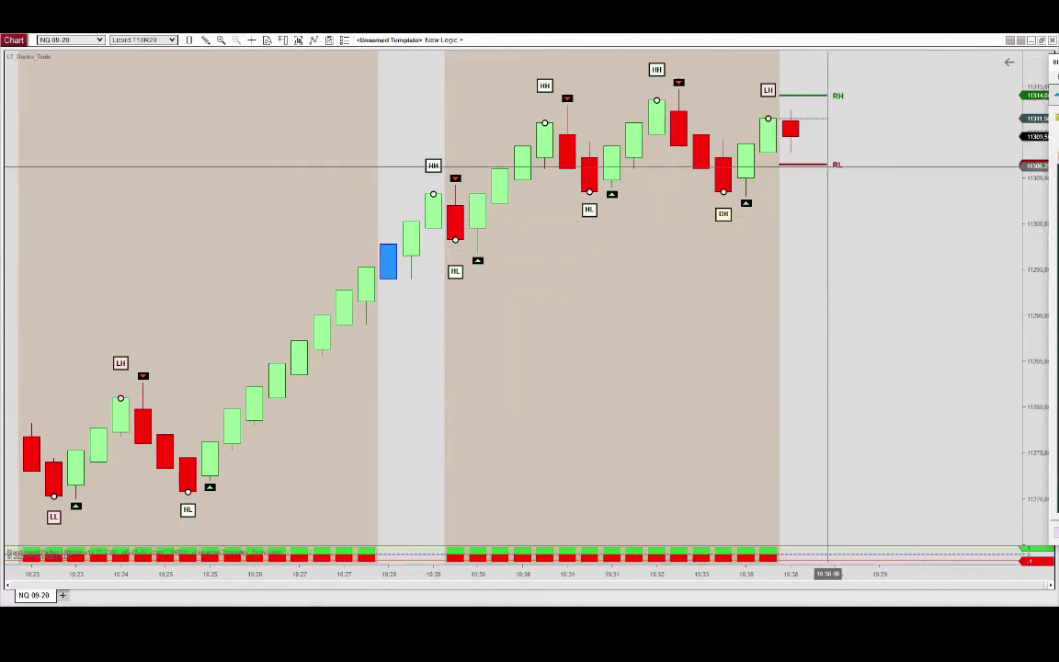
# Select the LT_Renko_Tools indicator on the NQ chart showing the 10:23–10:38 bars.
pyautogui.click(811, 163)
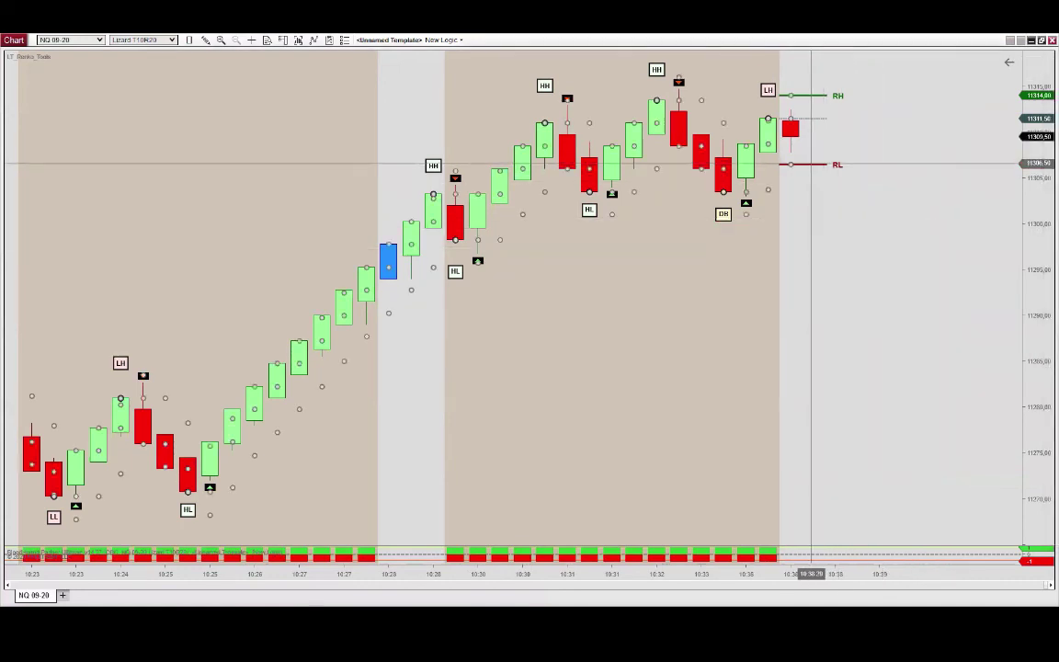
pyautogui.doubleClick(812, 166)
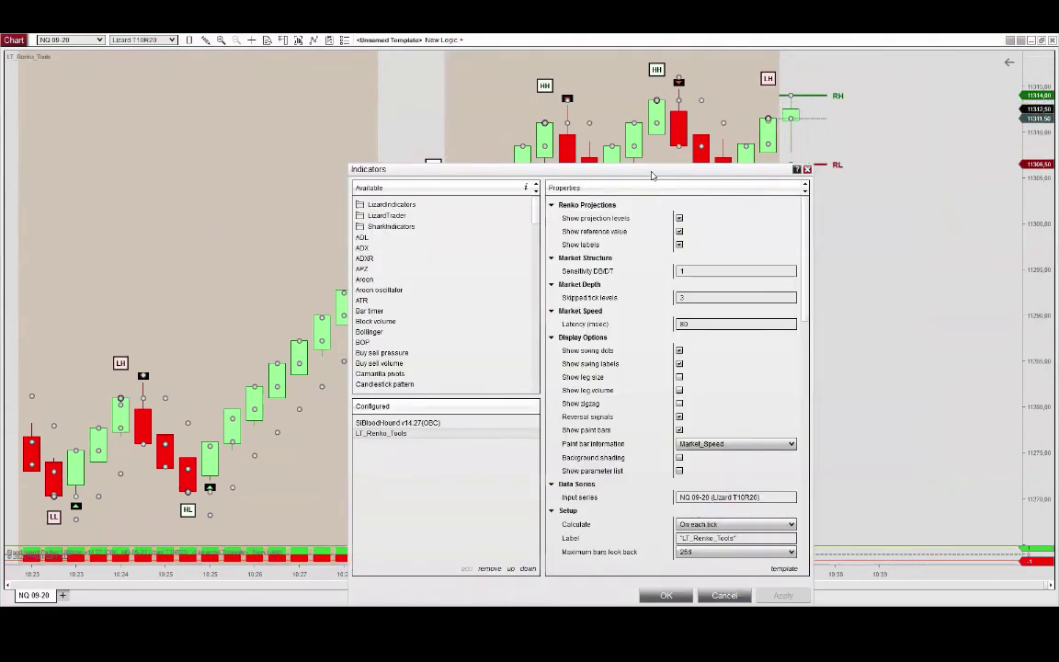
pyautogui.moveTo(650, 170); pyautogui.dragTo(567, 68)
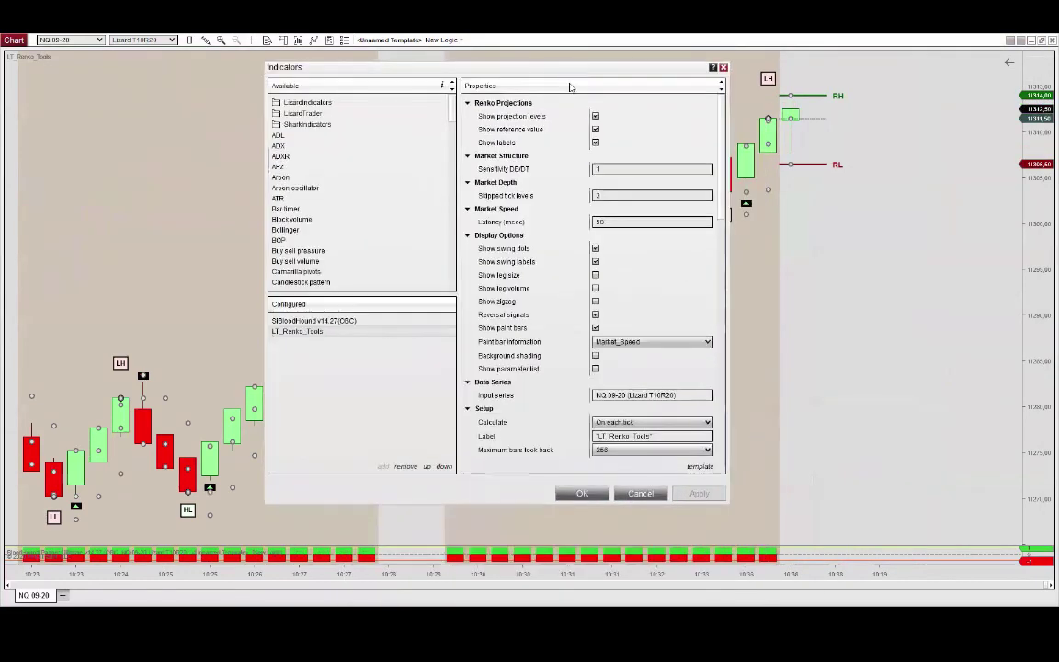
pyautogui.click(598, 221)
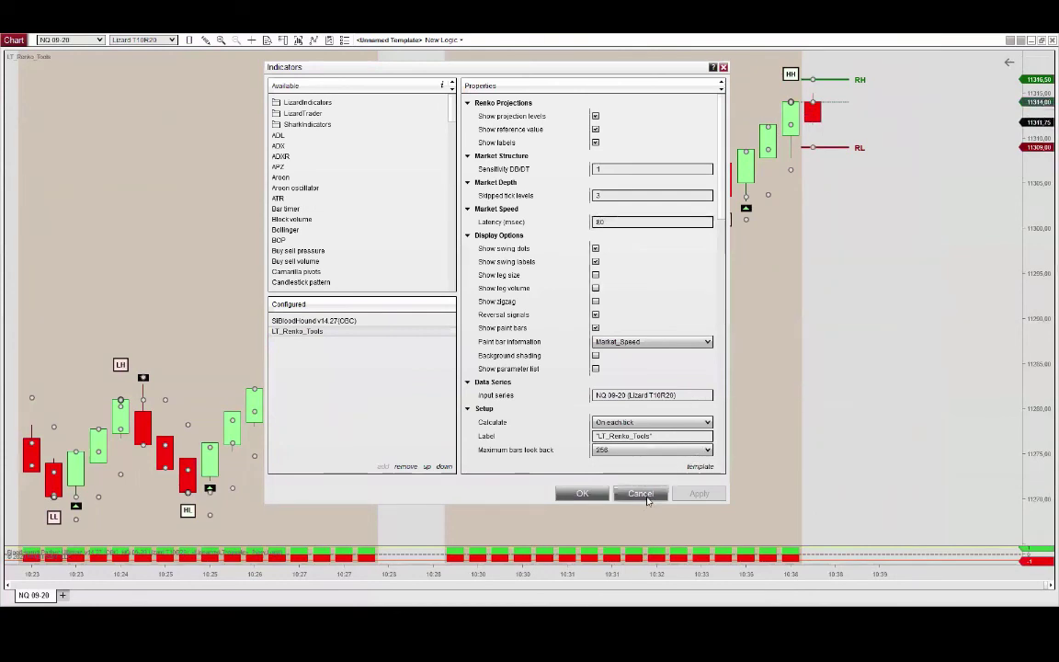
pyautogui.click(642, 493)
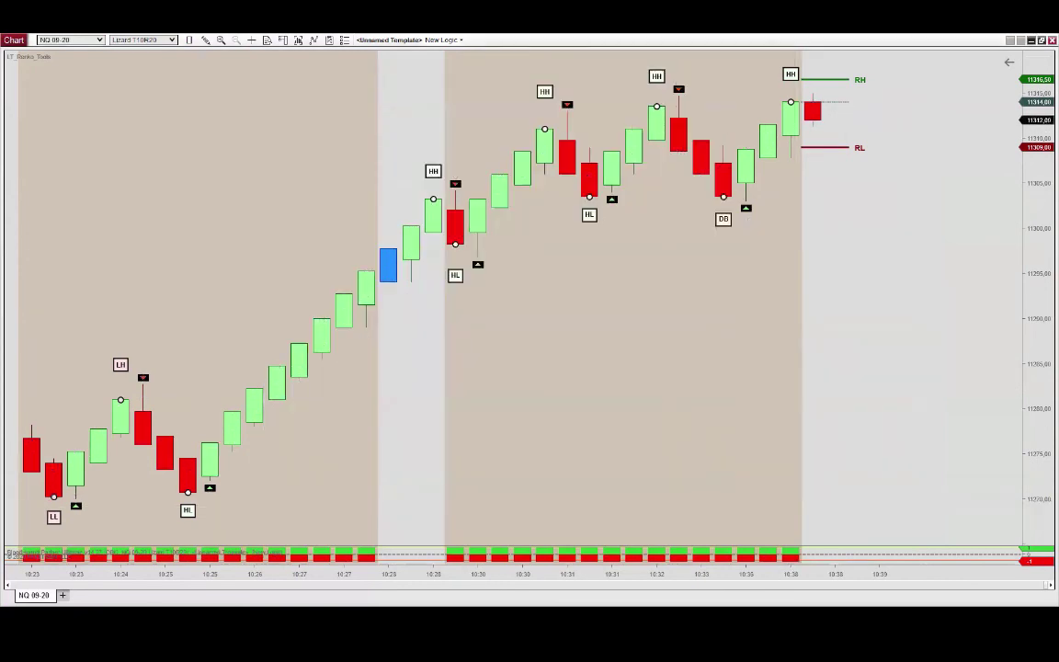
pyautogui.hscroll(3, 841, 440)
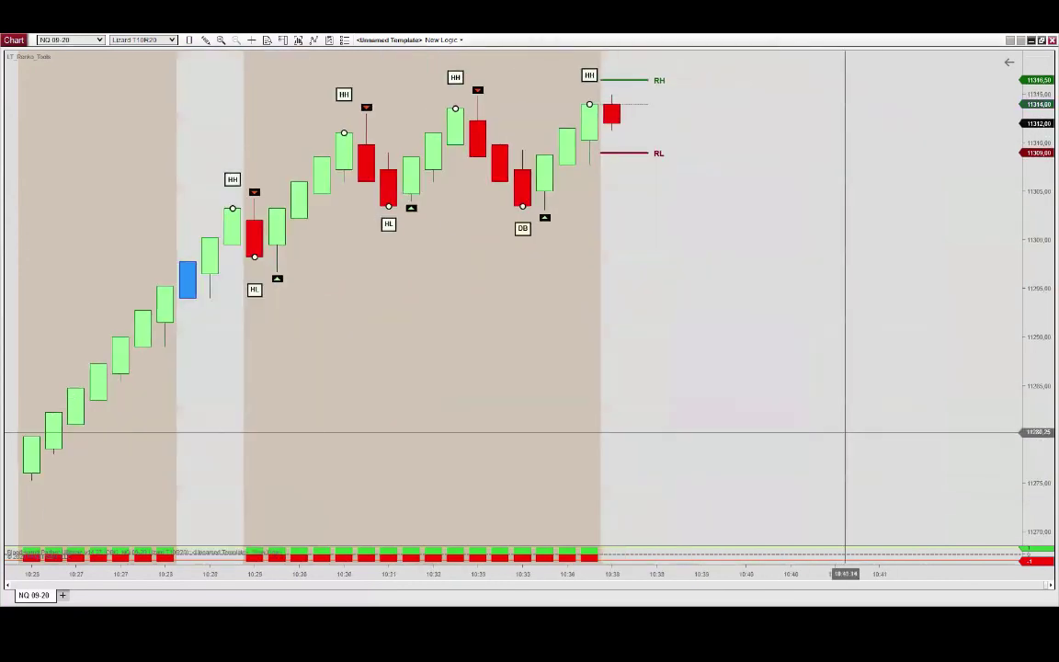
pyautogui.hscroll(-2, 845, 432)
pyautogui.hscroll(-1, 846, 432)
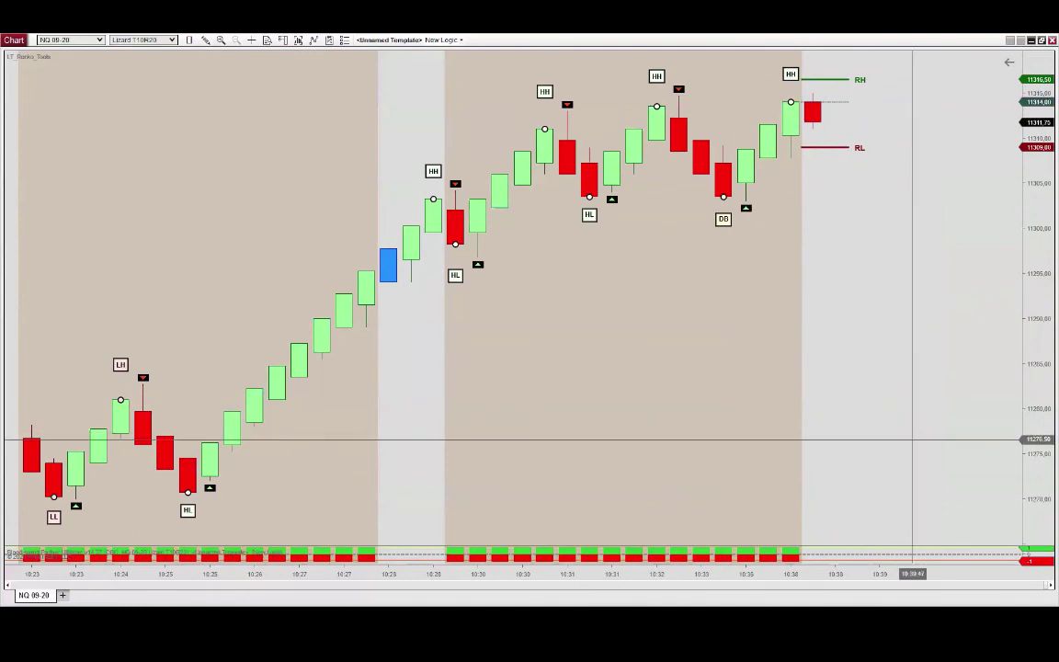